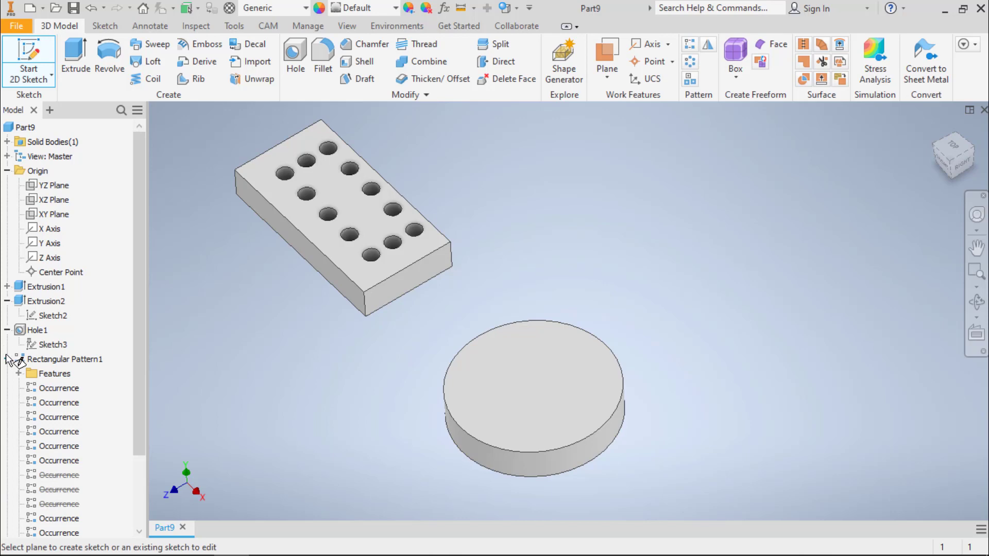
Step: Start a sketch on the top face of the disc and project its circular edge into the sketch
click(7, 359)
click(558, 380)
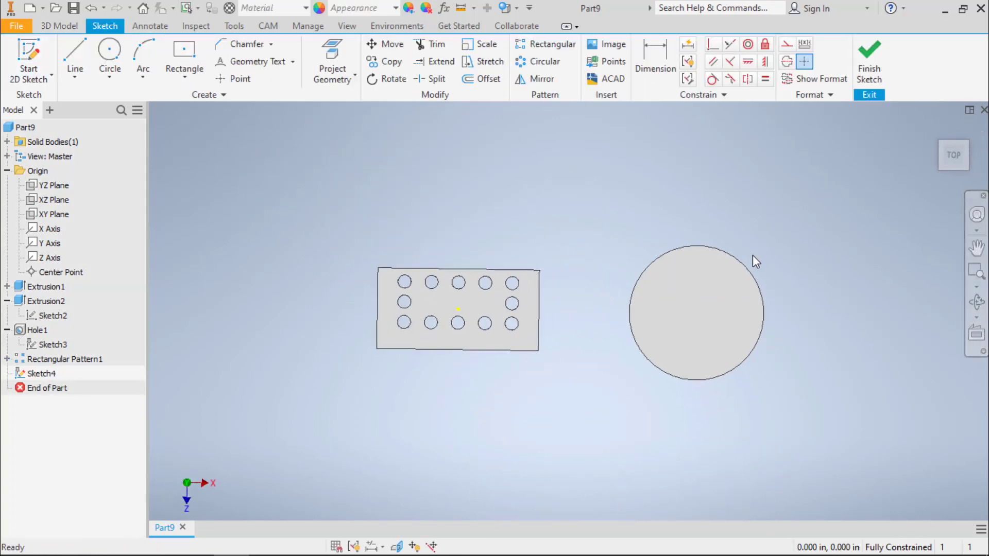
click(110, 54)
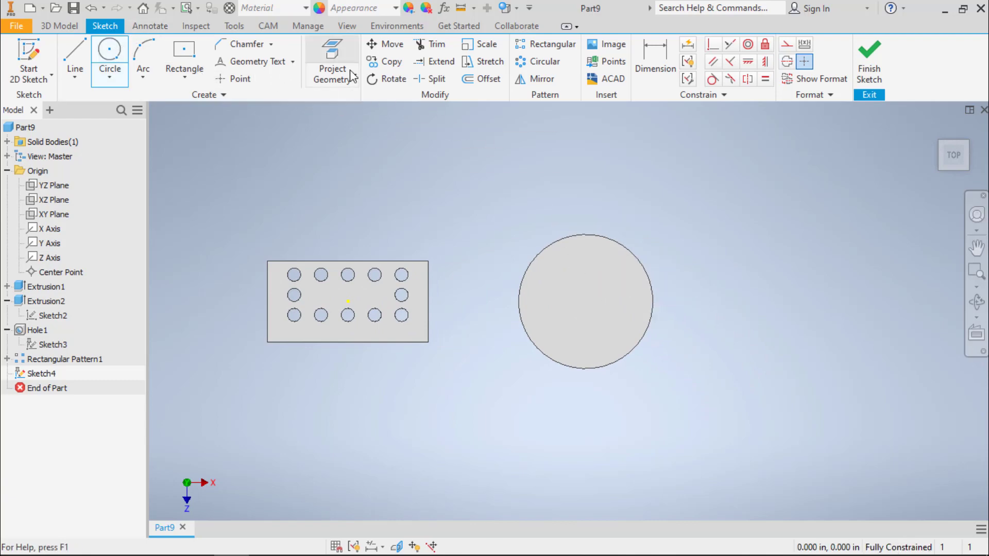
click(332, 64)
click(608, 349)
Step: Draw a construction circle 3.5 in in diameter, centred on the disc's projected centre point
click(123, 56)
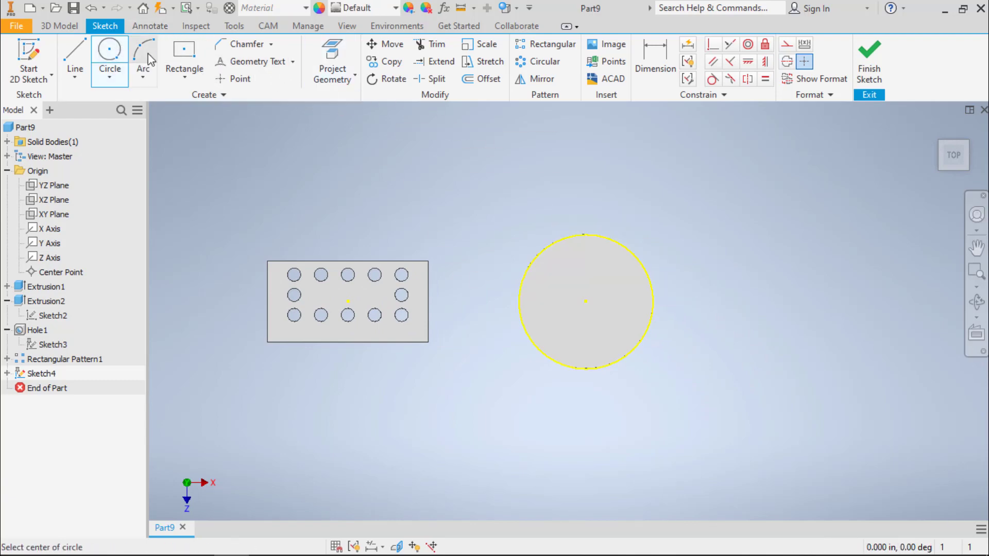
click(786, 46)
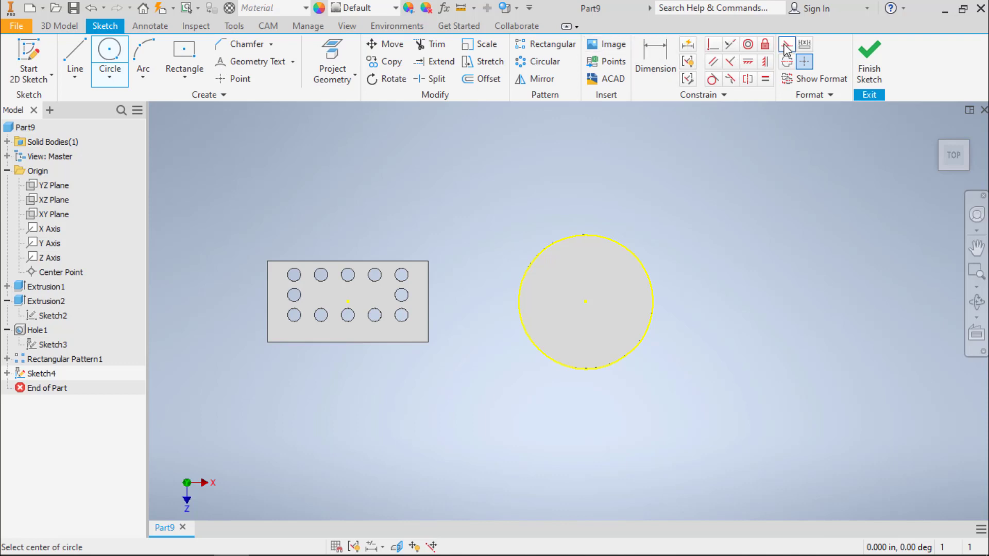
click(586, 301)
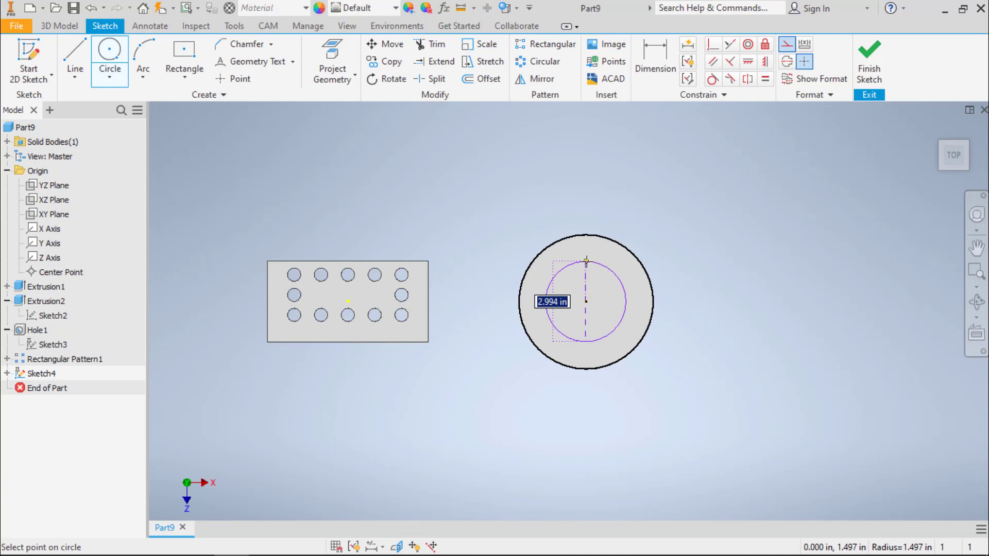
text(3.5)
key(Return)
key(Escape)
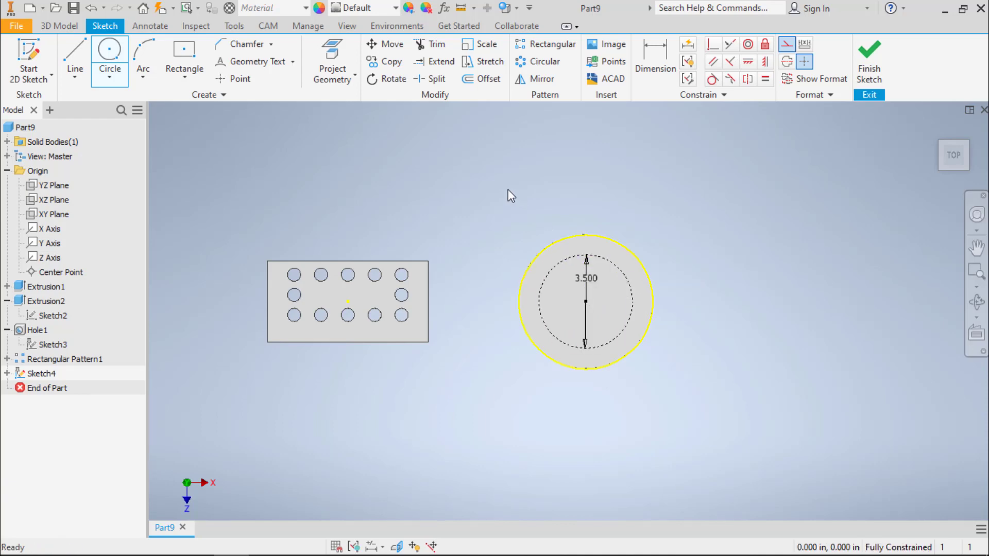
Step: Place a sketch point on the construction circle, vertically above the disc's centre, and finish the sketch
click(237, 79)
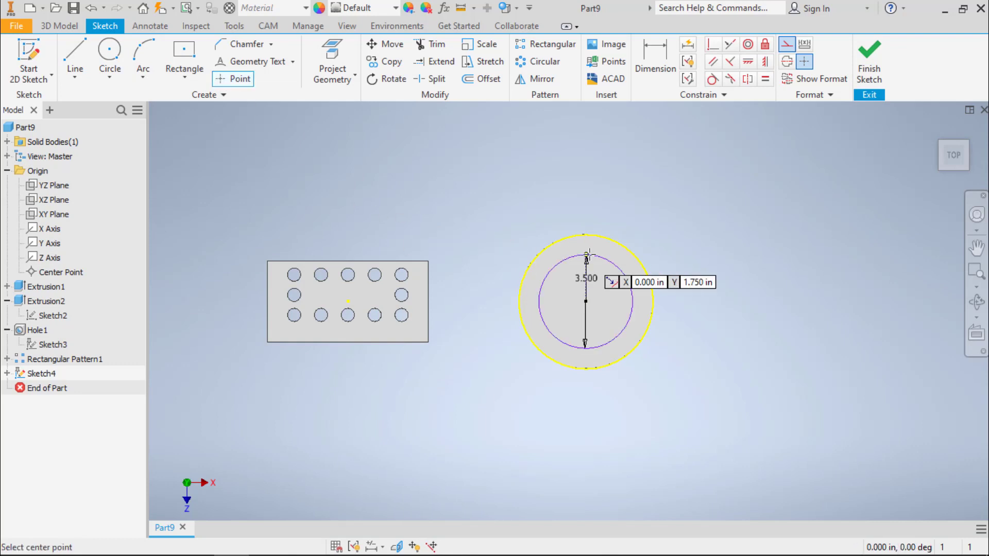
click(586, 254)
key(Escape)
scroll(566, 271, up, 2)
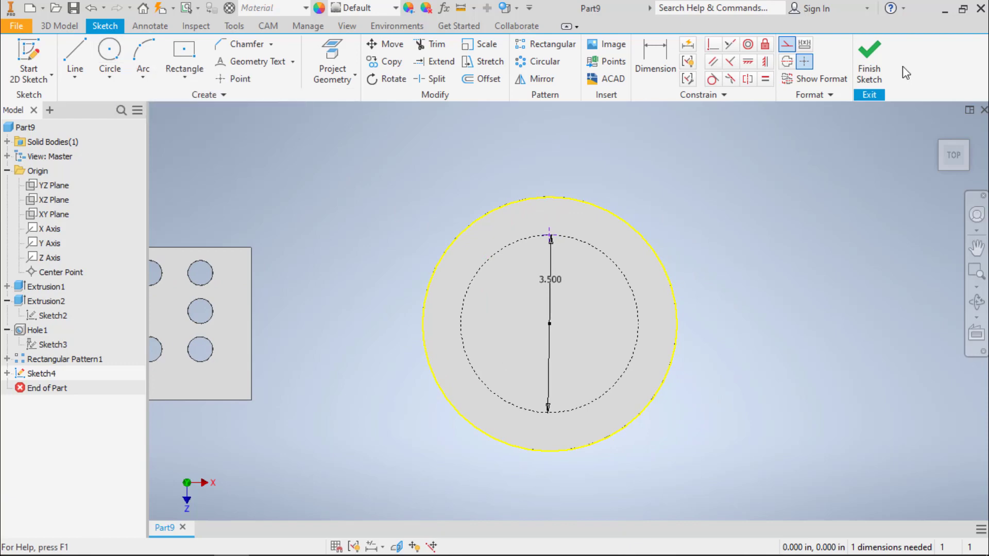
click(877, 56)
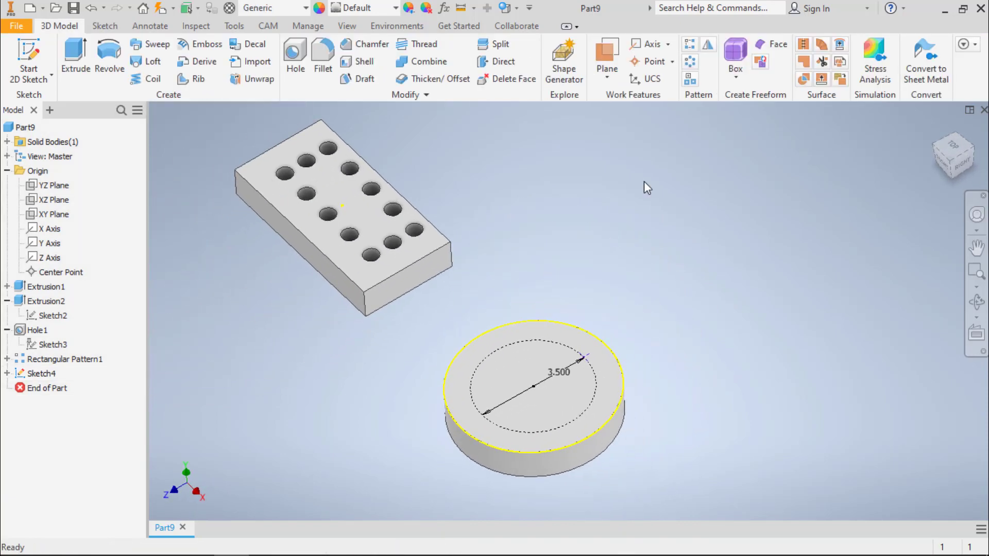
Step: Create a 0.5 in through-all counterbore hole at the sketch point on the disc
click(301, 52)
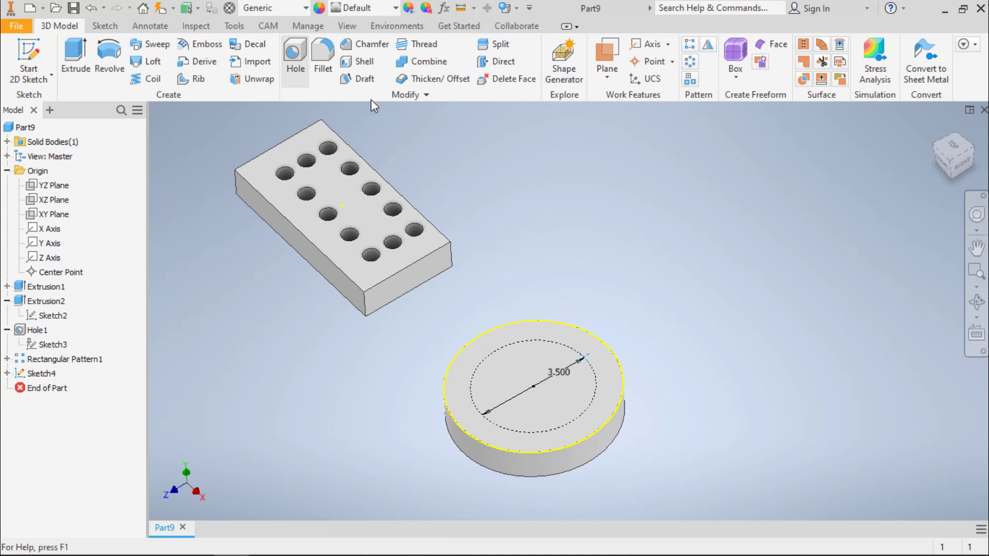
click(264, 198)
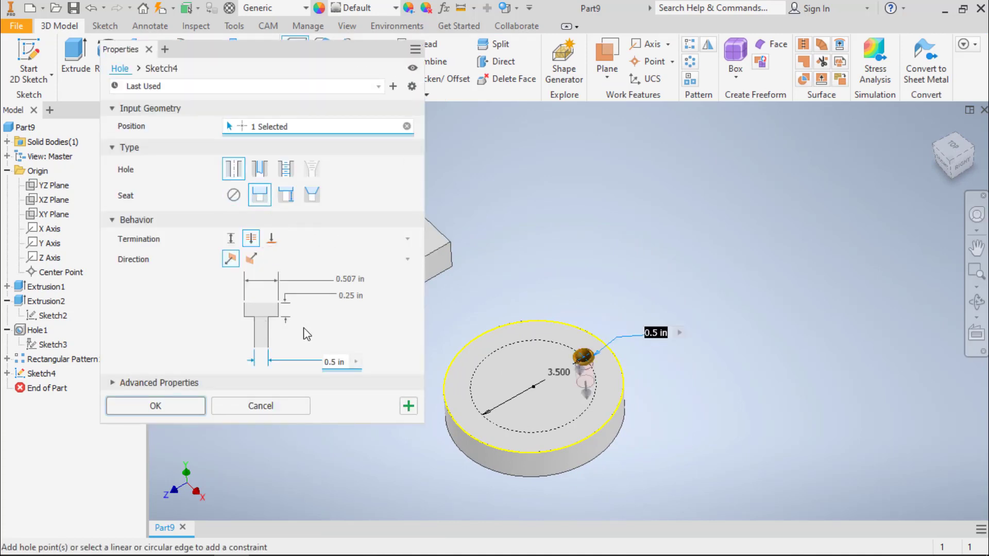
click(155, 406)
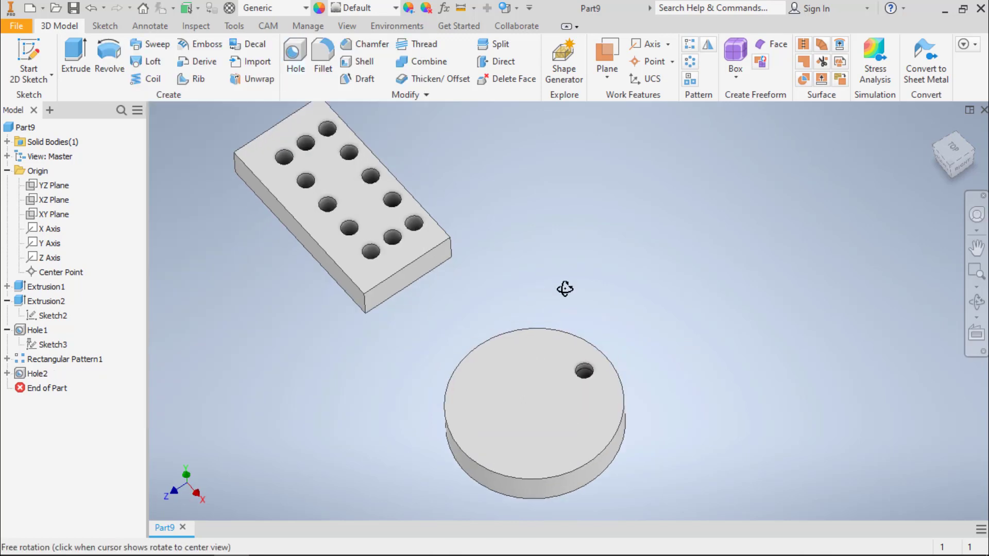
Step: Edit the disc's hole and set its counterbore diameter to 0.75 in
scroll(572, 388, up, 5)
shift+middle_drag(594, 353, 551, 347)
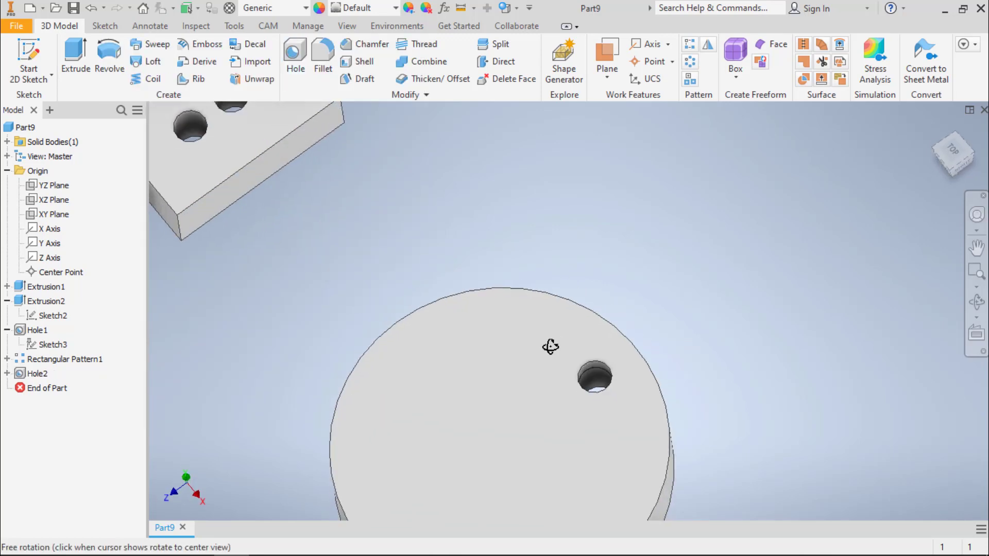
double_click(36, 374)
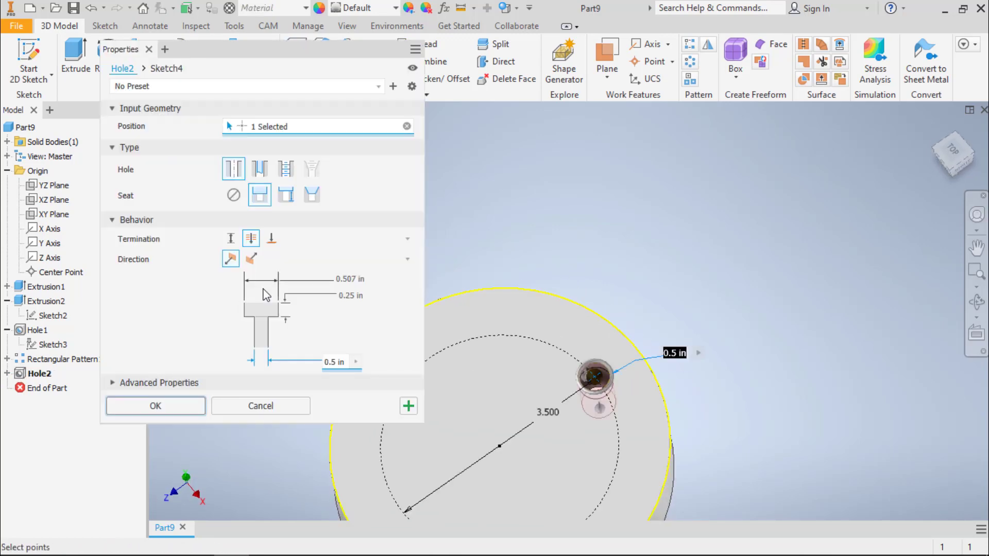
click(351, 279)
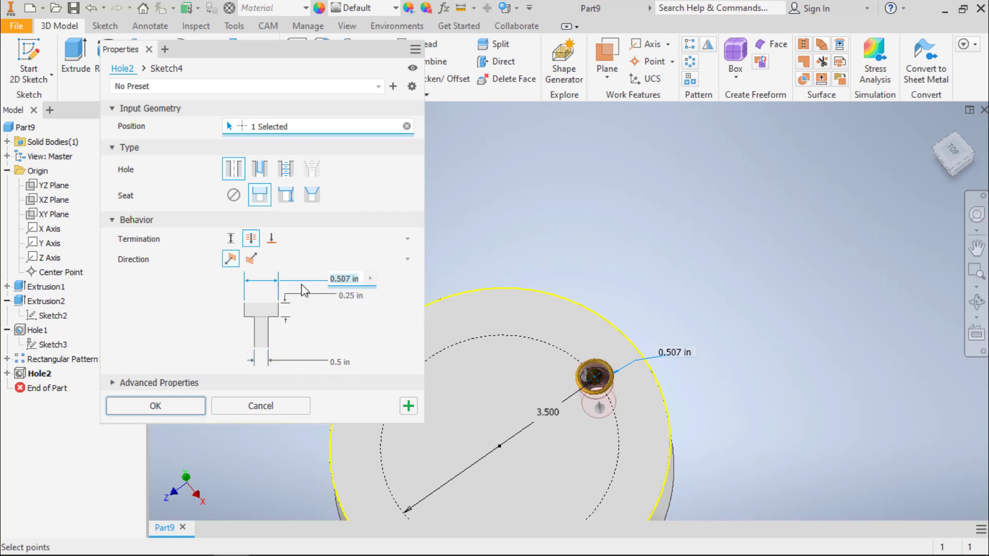
text(.75)
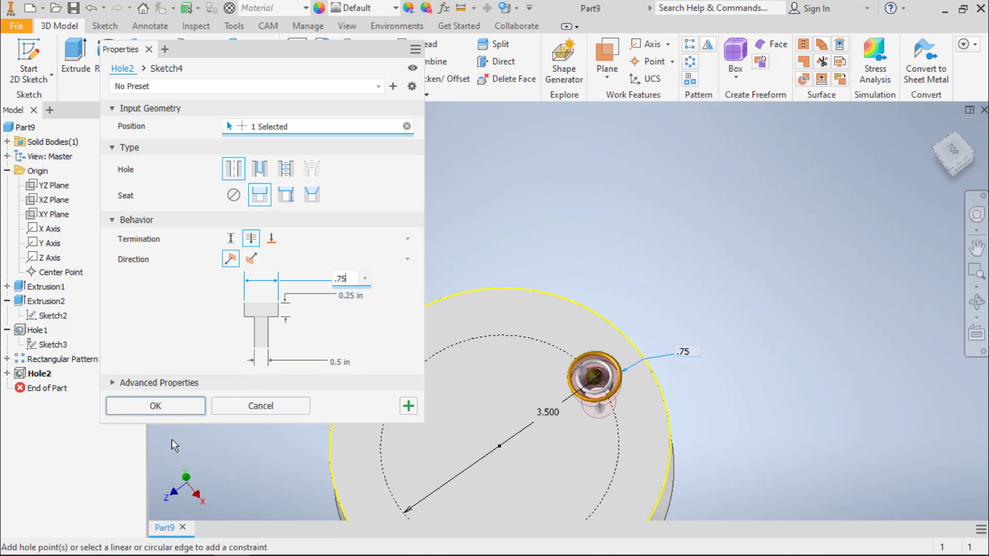
click(181, 409)
scroll(458, 208, up, 3)
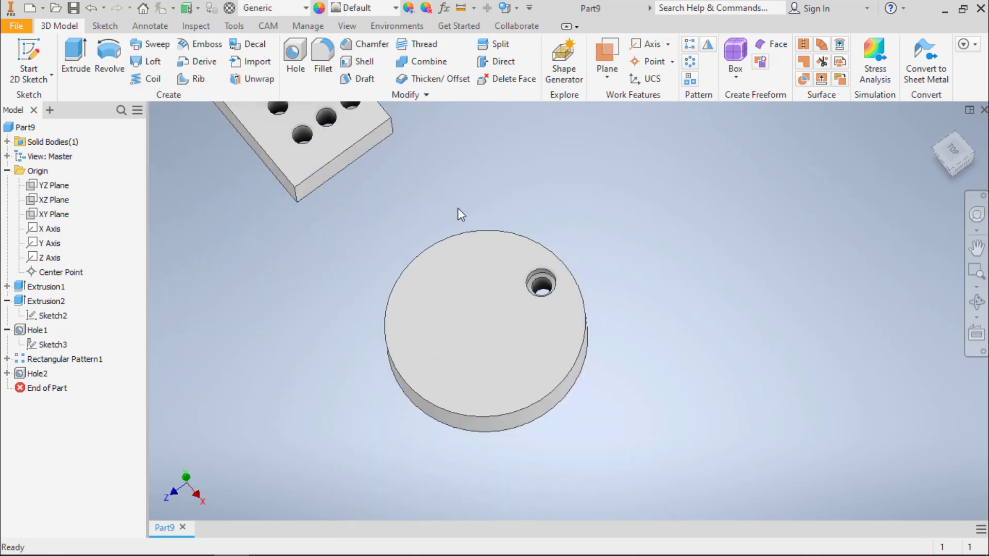
Step: Start a circular pattern of the disc's counterbore hole, using the disc's circular face as the rotation axis reference
click(691, 62)
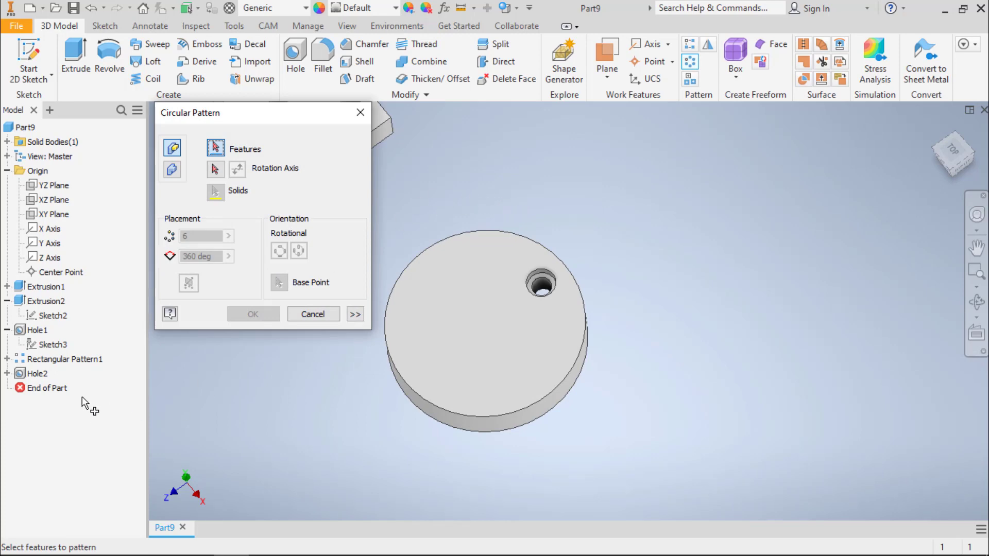
click(22, 381)
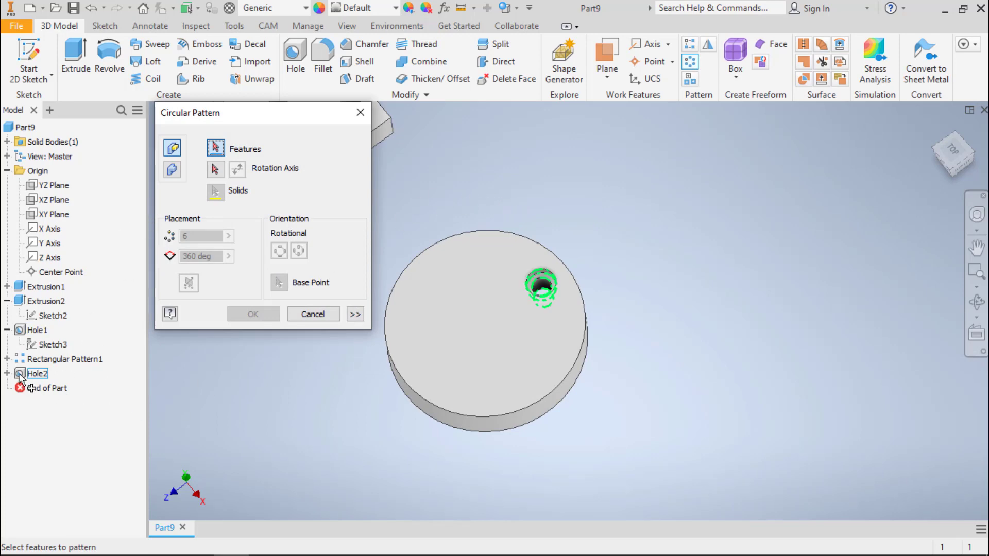
click(20, 379)
middle_drag(277, 384, 313, 394)
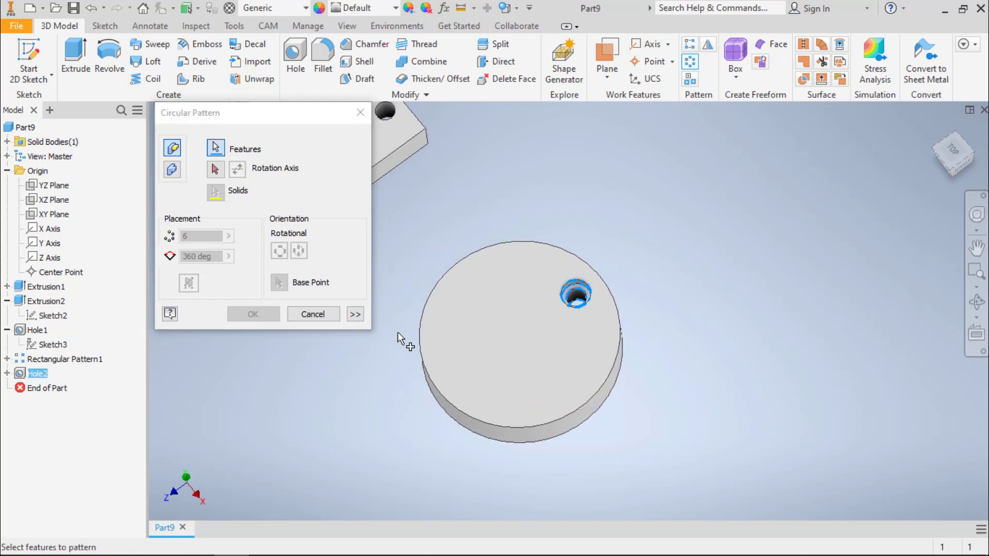
middle_drag(412, 340, 550, 396)
scroll(492, 377, up, 5)
shift+middle_drag(422, 357, 428, 335)
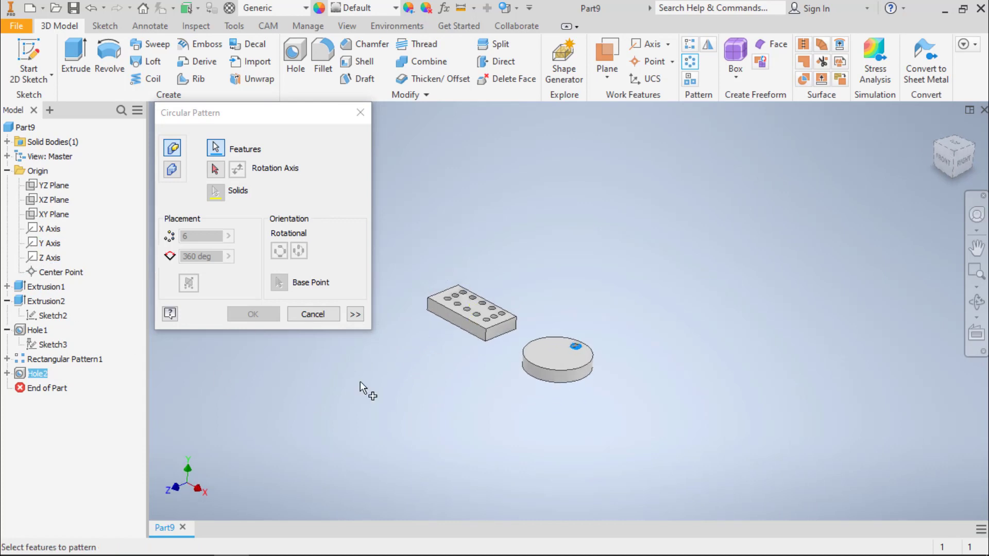
scroll(518, 390, down, 3)
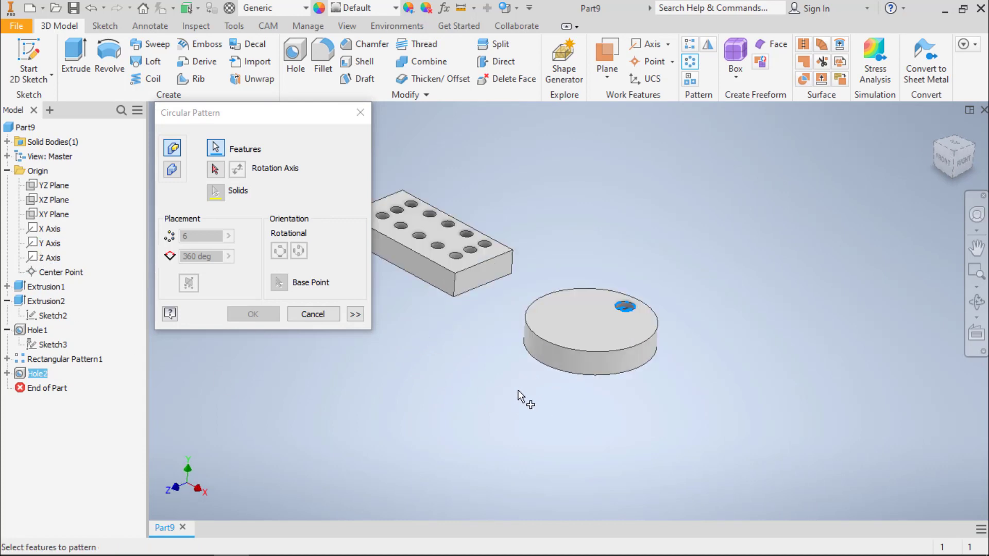
click(216, 171)
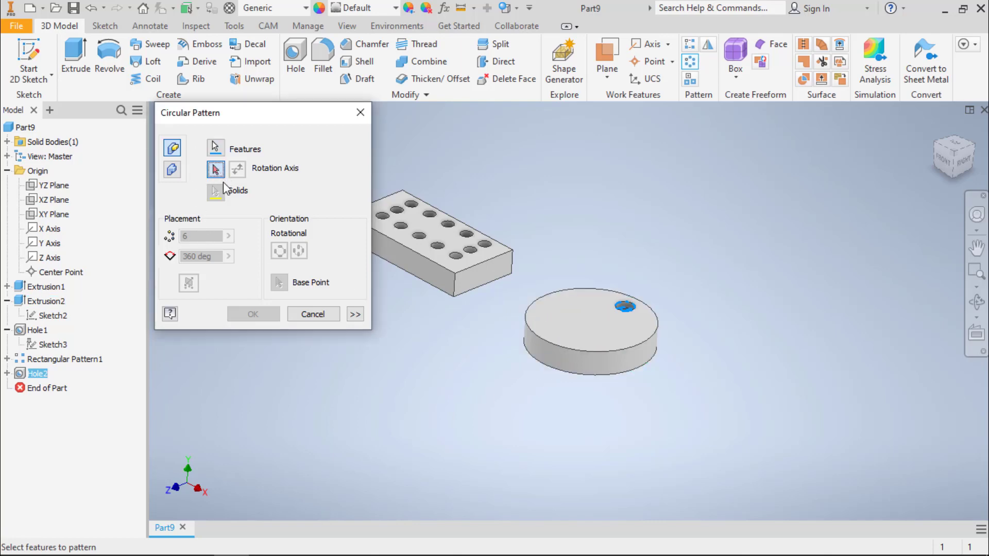
click(578, 351)
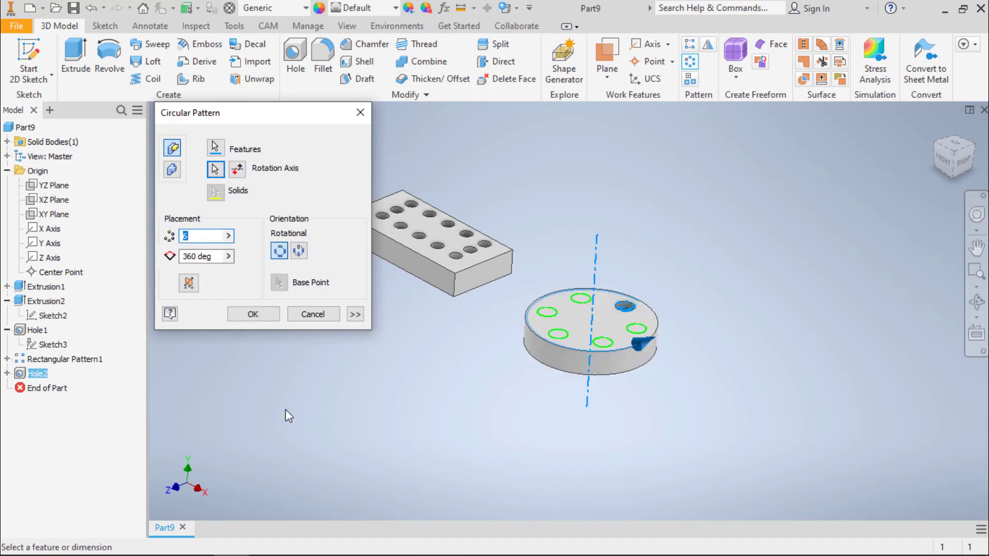
shift+middle_drag(414, 387, 415, 410)
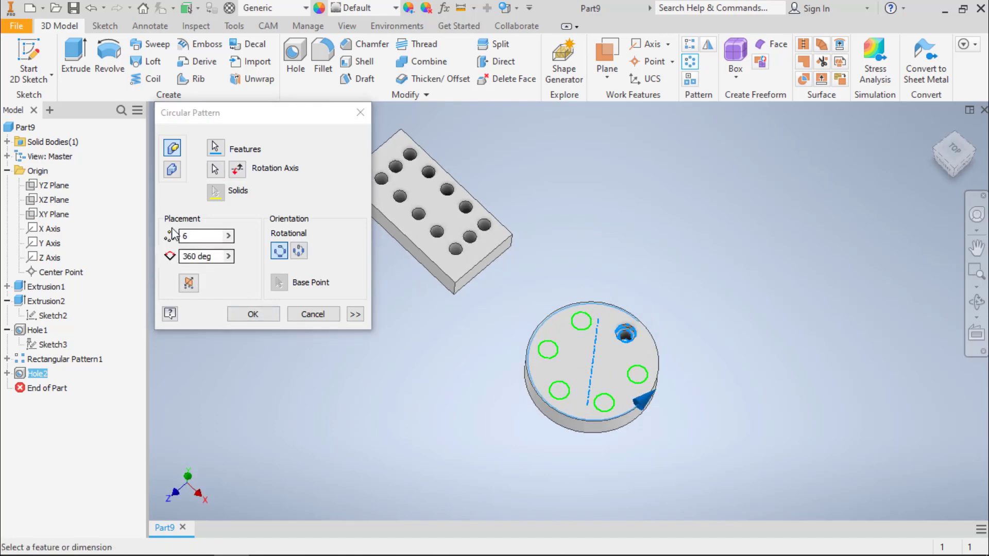
Step: Try the circular pattern with 3 occurrences spread over 180 degrees
click(190, 256)
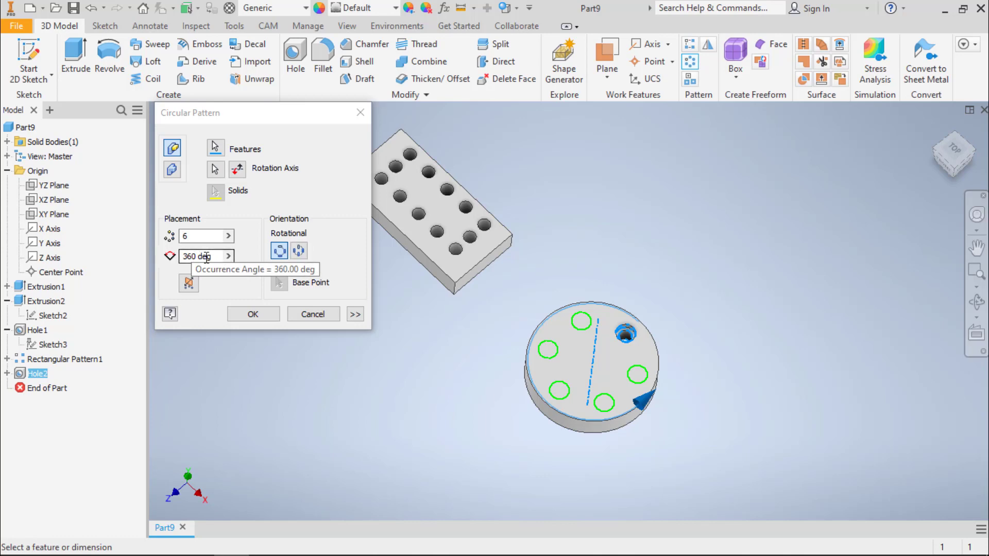
drag(193, 234, 146, 231)
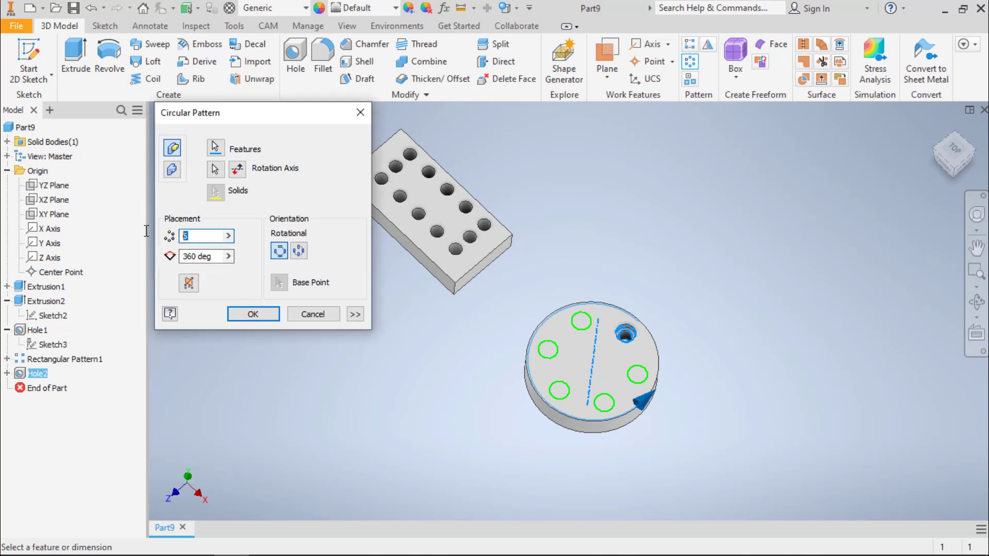
text(3)
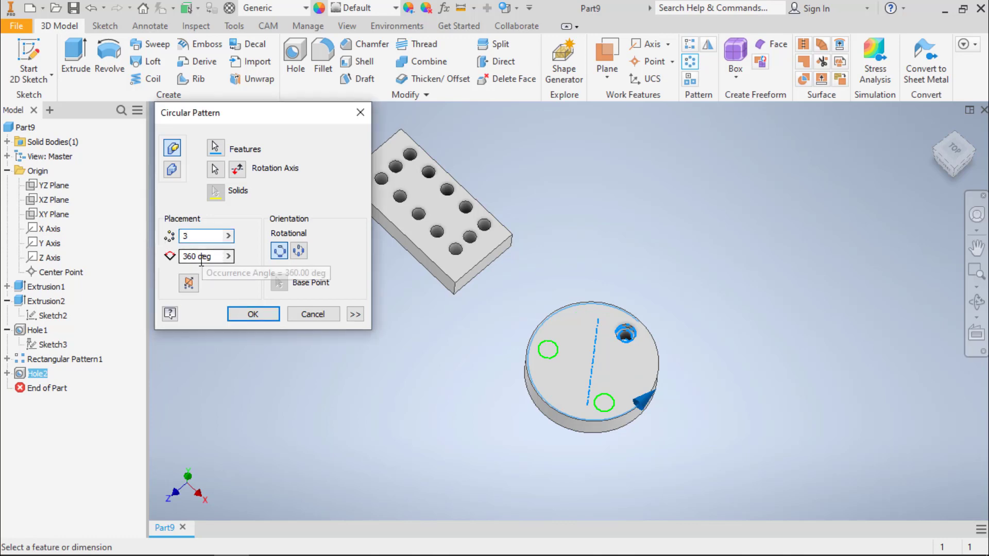
drag(198, 256, 156, 253)
text(180)
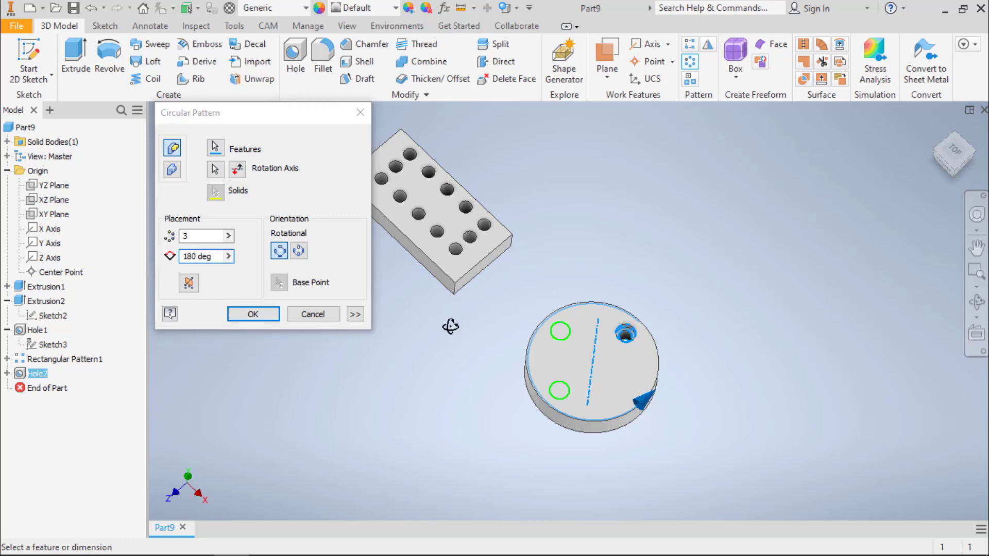
shift+middle_drag(448, 326, 446, 335)
Step: Try the circular pattern with 5 occurrences spread over 360 degrees
click(211, 238)
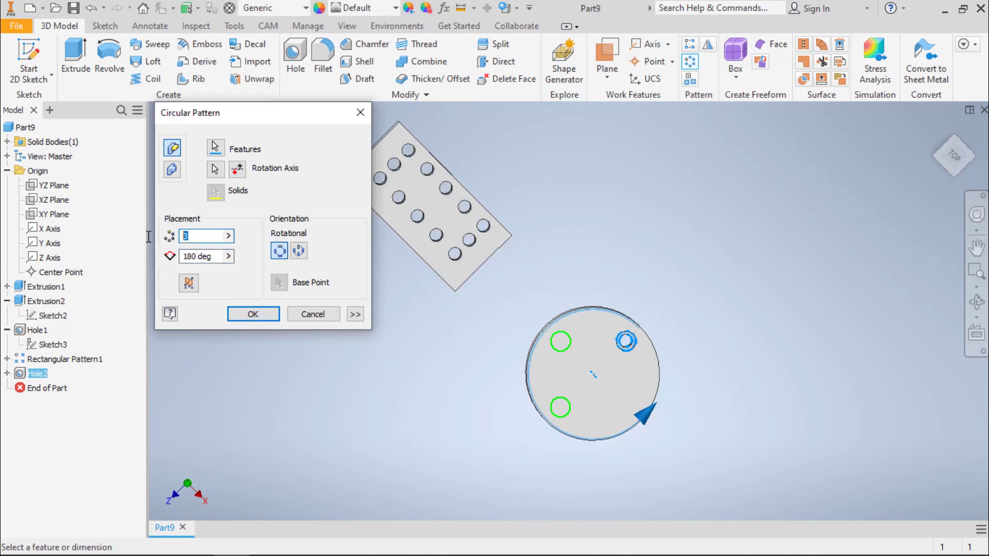
text(5)
drag(211, 256, 153, 254)
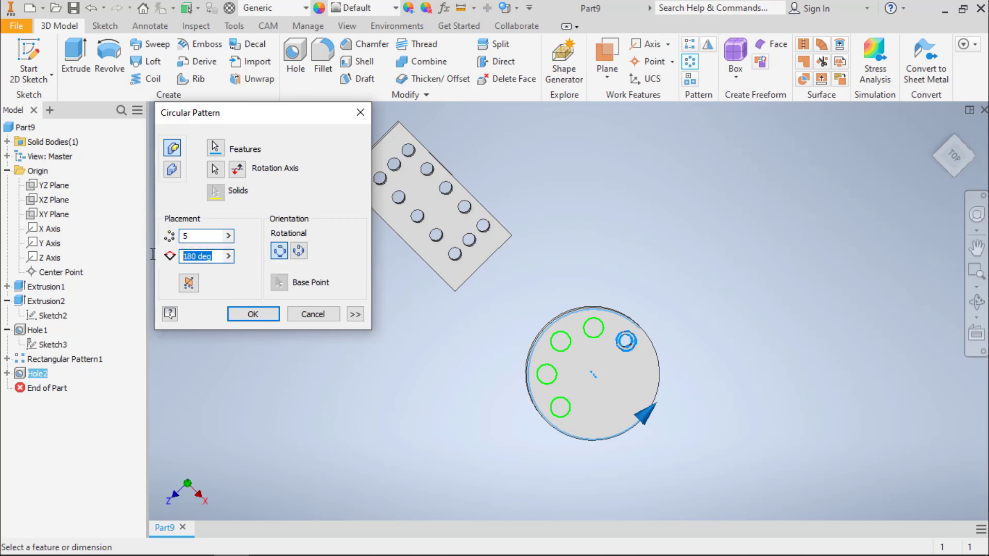
text(360)
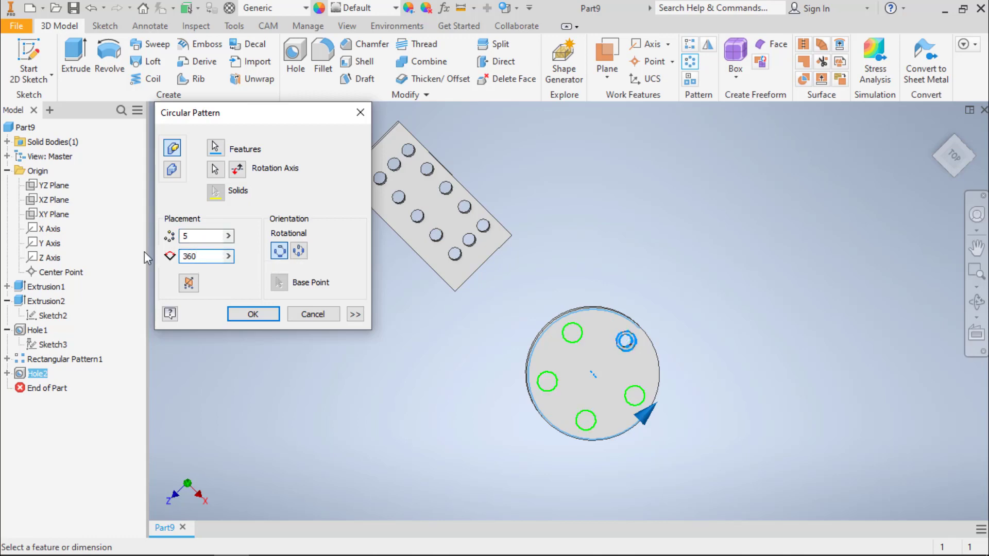
Step: Set the number of occurrences to 20 and create the circular hole pattern
drag(191, 238, 132, 238)
text(20)
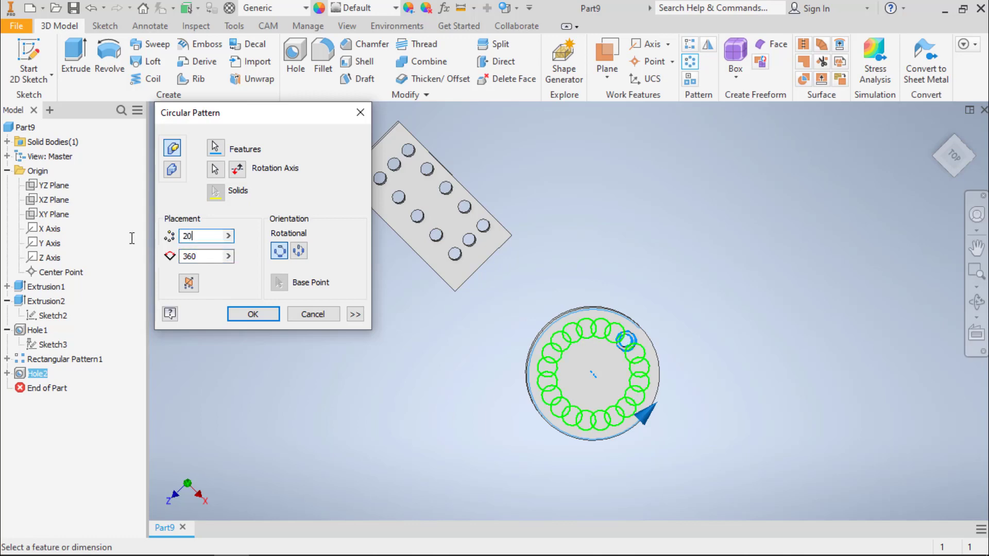
click(240, 317)
scroll(561, 403, down, 3)
shift+middle_drag(563, 403, 567, 353)
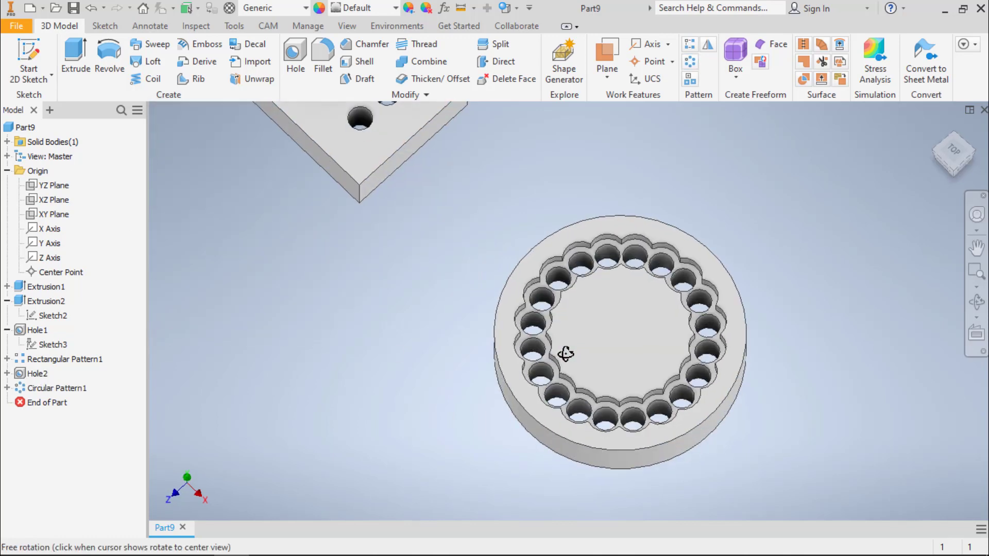
Step: Edit the disc's circular hole pattern so it has 12 occurrences
double_click(56, 388)
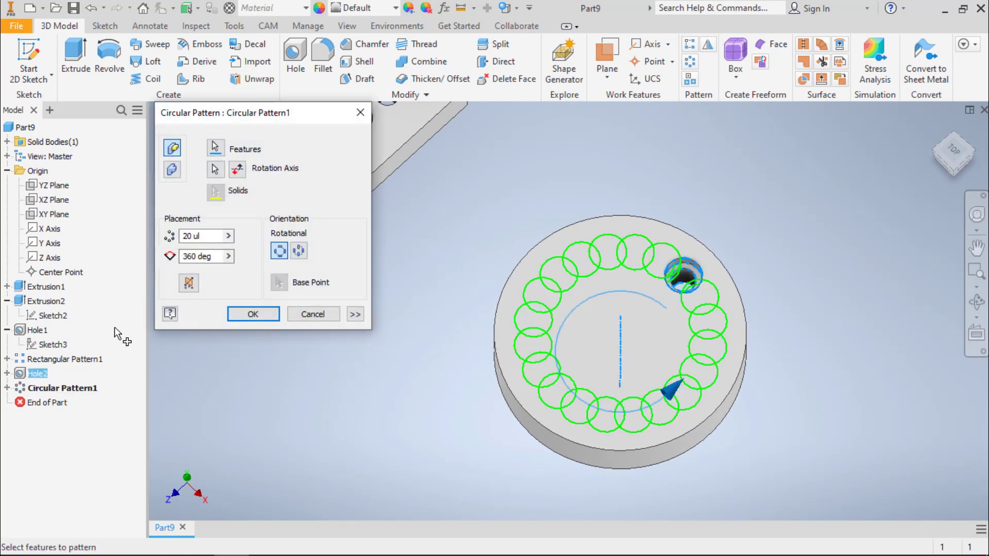
double_click(191, 235)
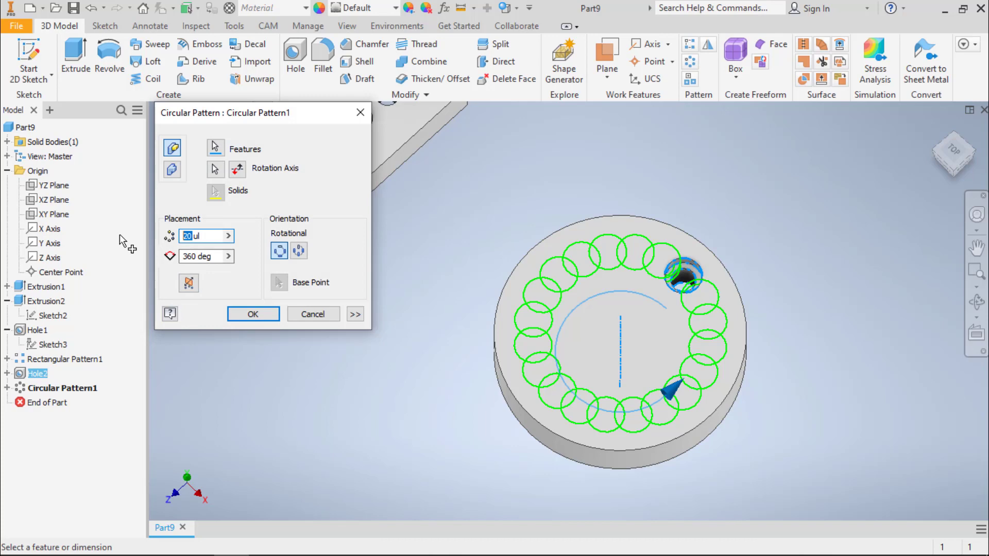
text(12)
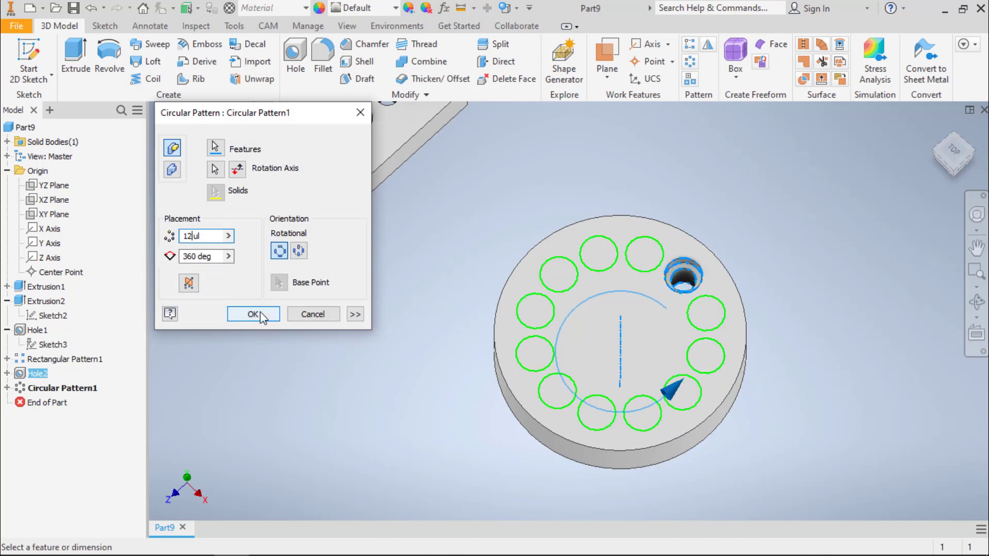
click(261, 314)
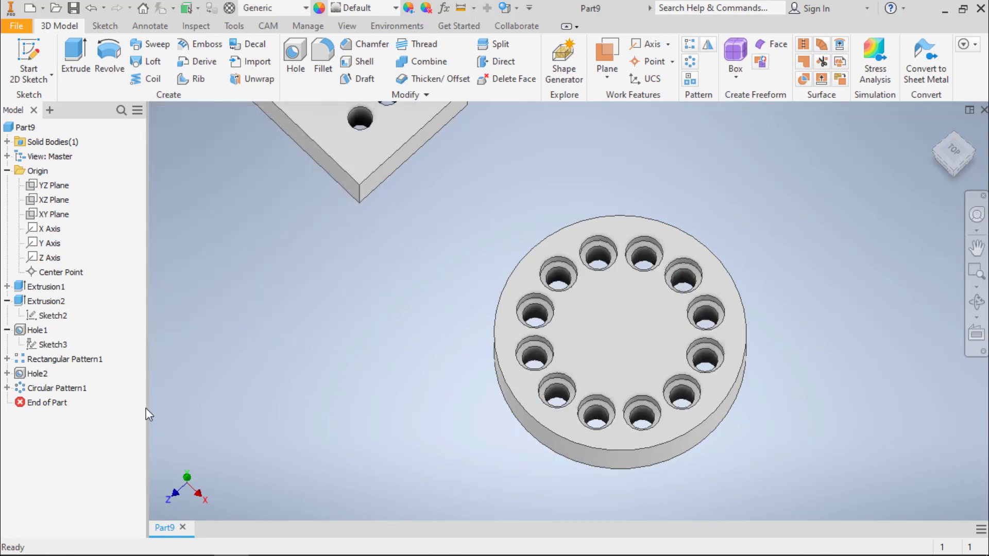
double_click(57, 387)
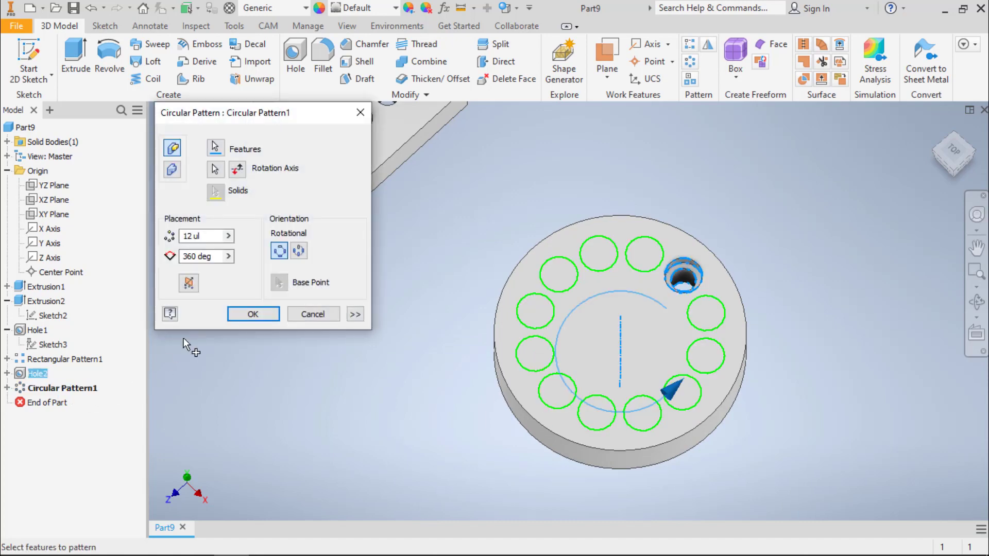
click(235, 314)
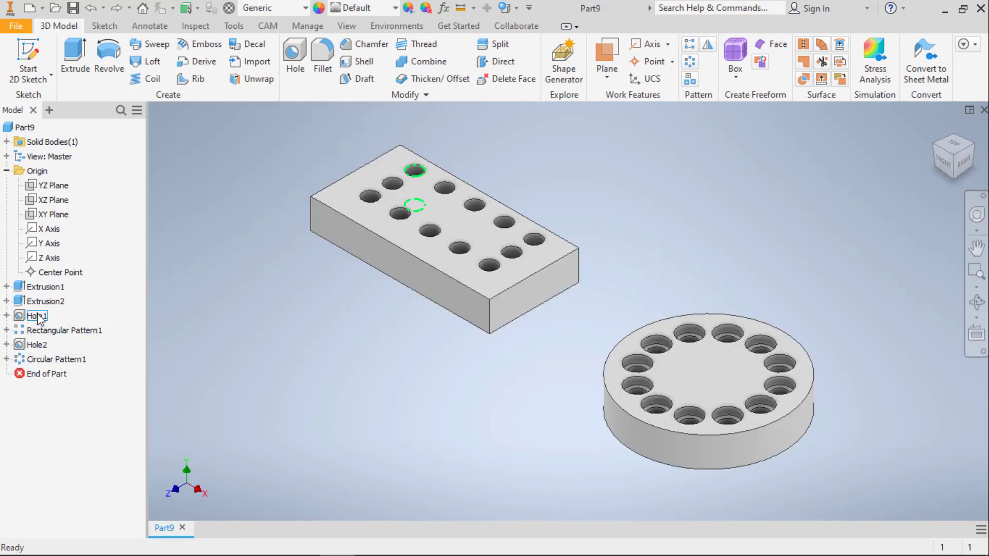
Step: Edit the plate's base sketch and set the rectangle's horizontal length to 8 in
click(7, 287)
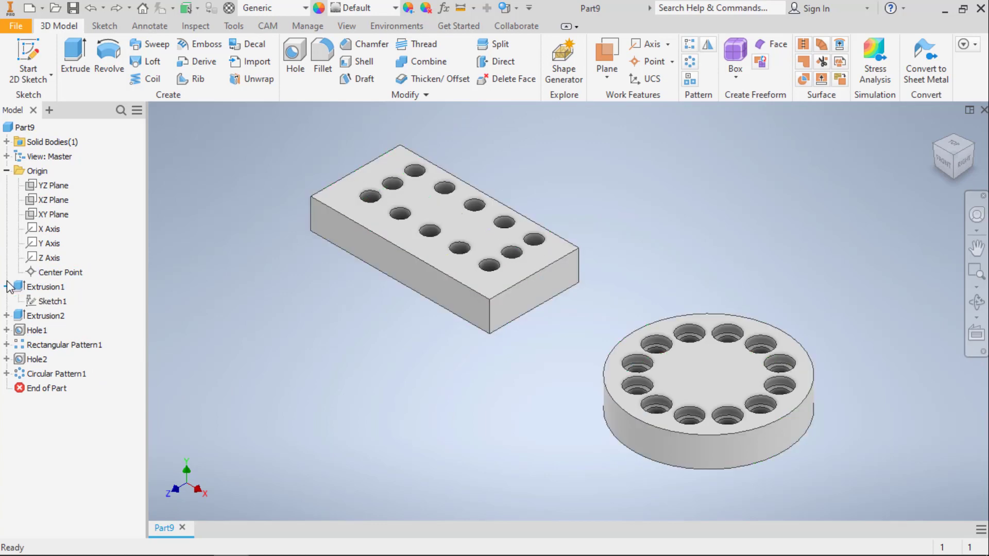
double_click(61, 302)
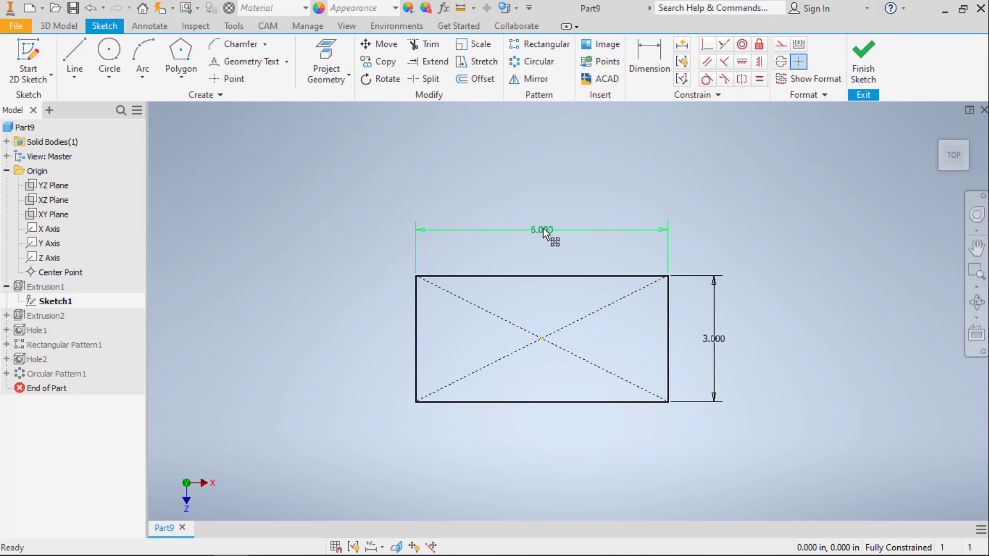
double_click(543, 229)
text(8)
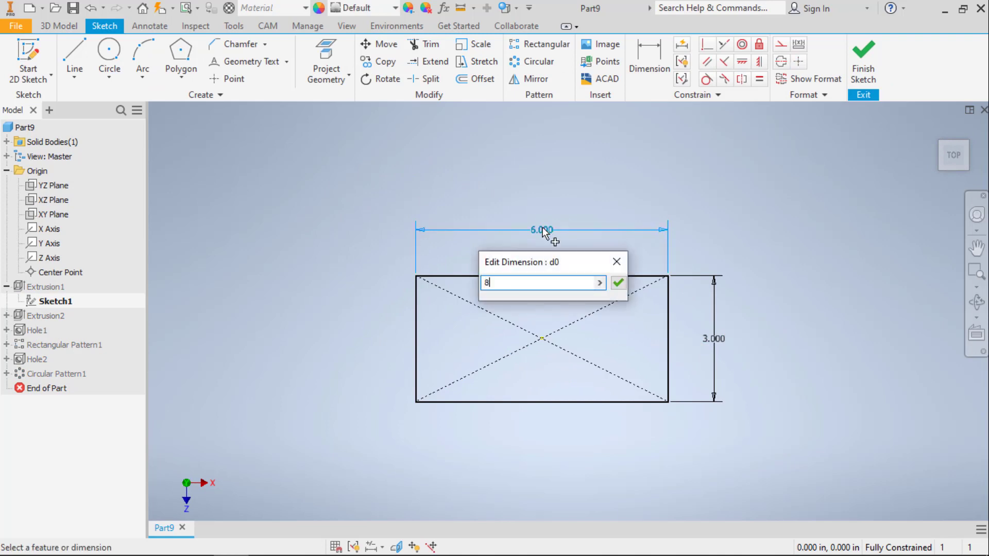
key(Return)
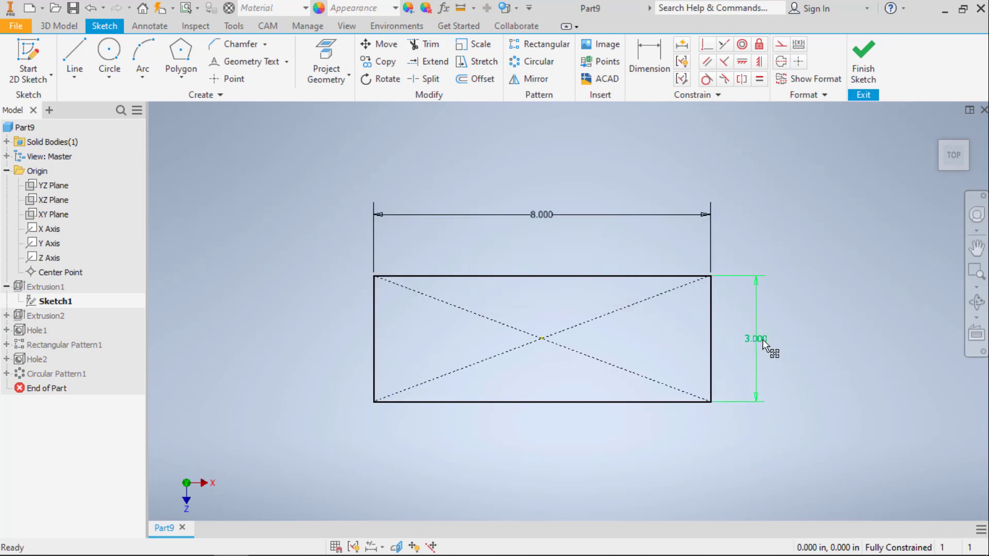
Step: Try a vertical size of 8 in for the plate's rectangle
double_click(761, 339)
text(8)
key(Return)
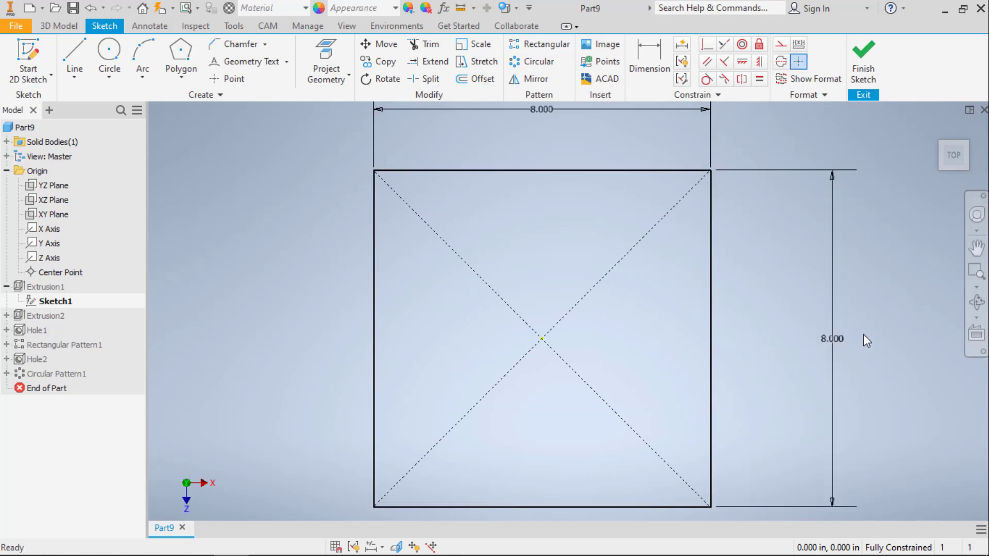
Step: Set the rectangle's vertical size to 6 in and finish the plate's base sketch
double_click(830, 346)
text(6)
key(Return)
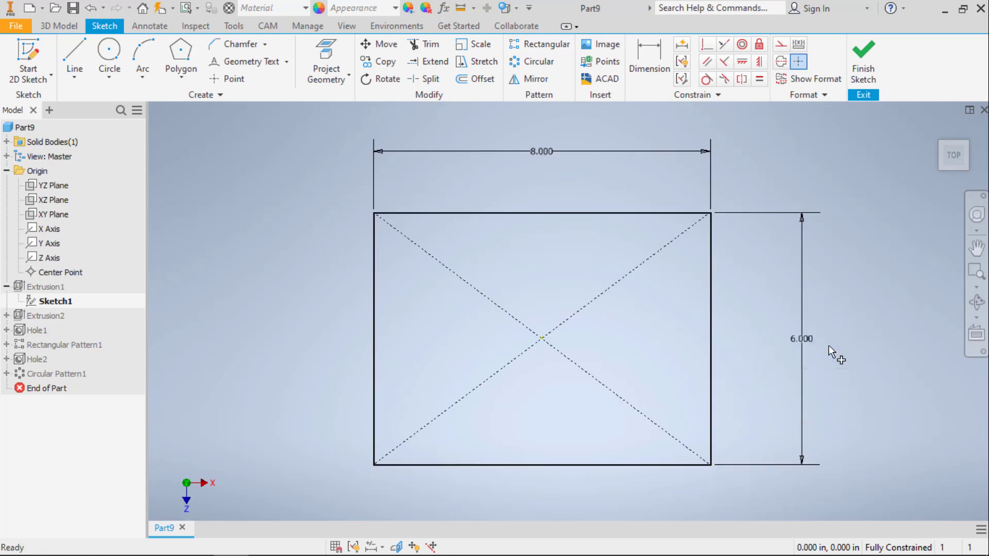
click(863, 62)
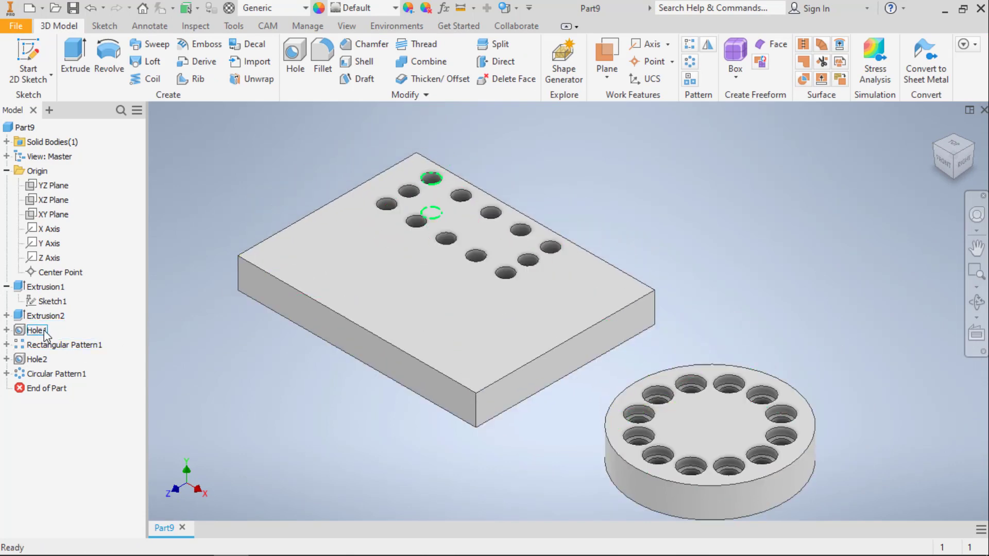
Step: Delete the disc extrusion together with both holes and the rectangular and circular patterns, keeping only the plate
click(45, 315)
shift+click(48, 373)
right_click(48, 373)
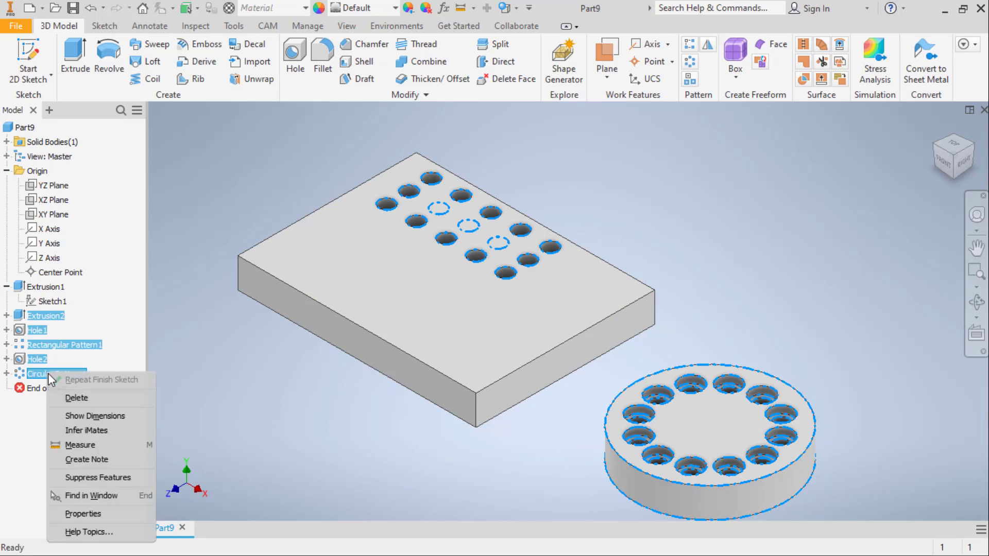
key(Delete)
click(168, 192)
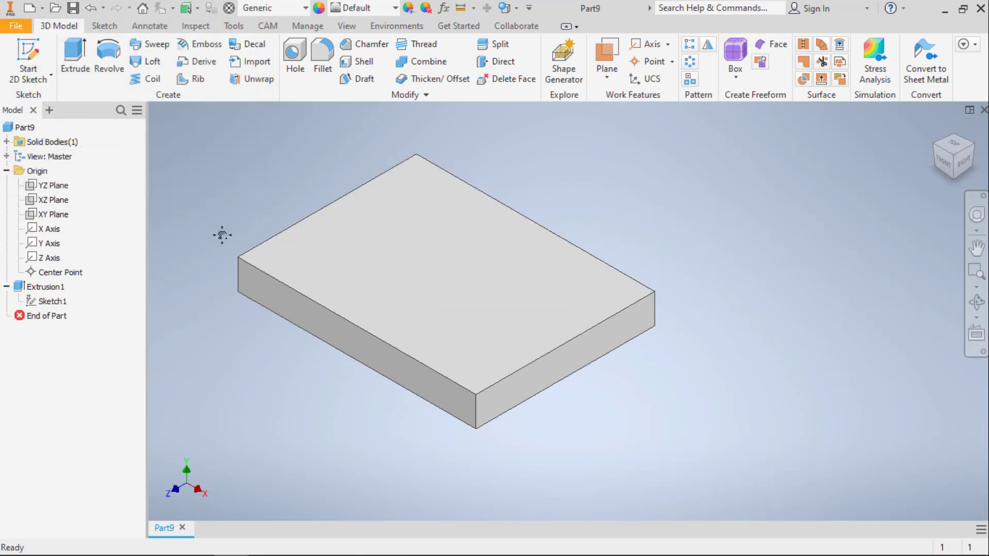
Step: Start a new sketch on the plate's top face and project the YZ and XY planes as centrelines
click(37, 47)
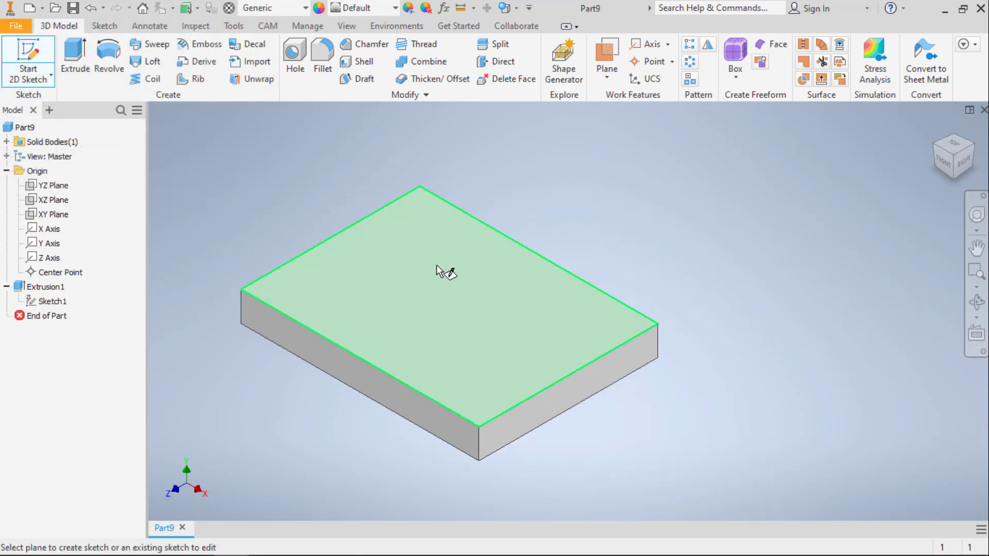
click(442, 269)
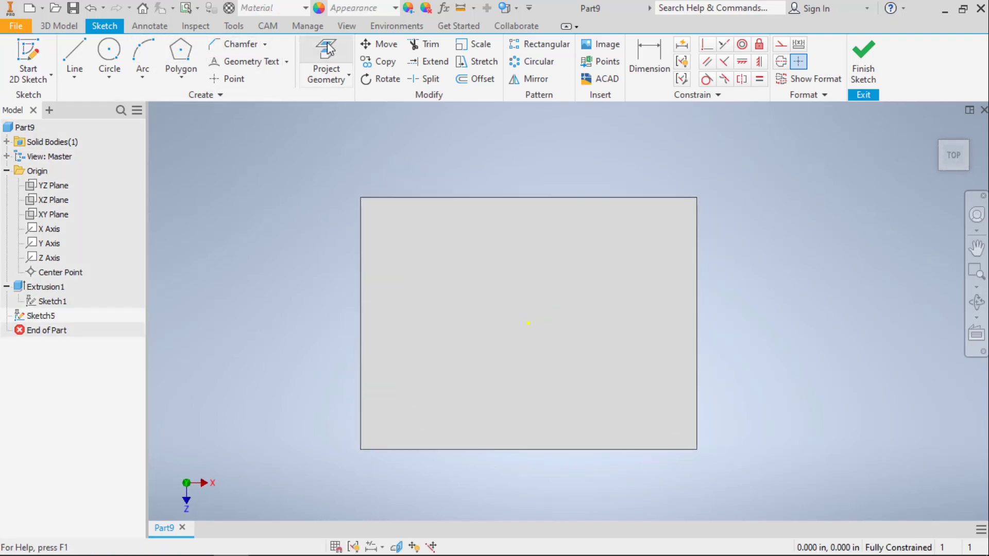
click(326, 61)
click(58, 200)
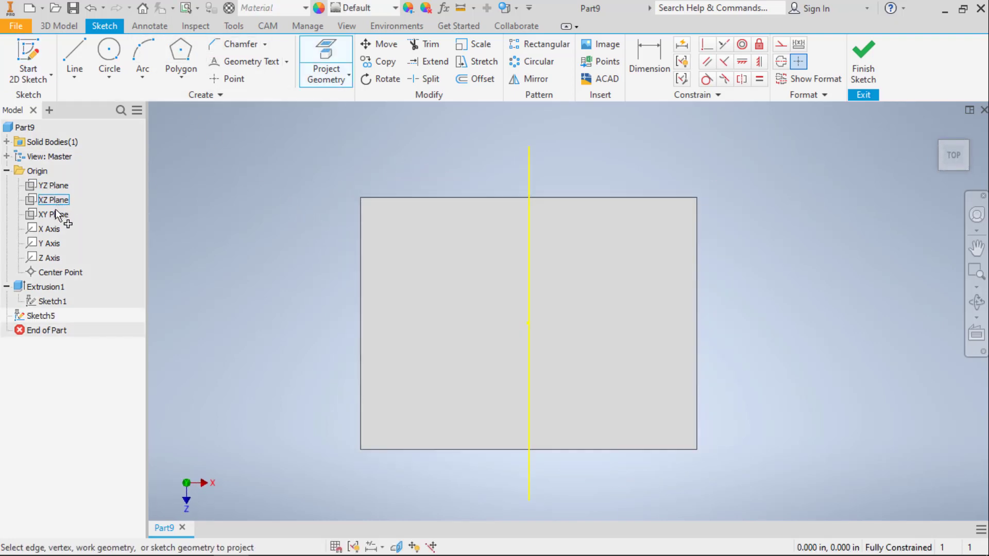
click(56, 214)
key(Escape)
Step: Place three points on the vertical centreline, about 0.61, 1.45 and 2.16 in above the horizontal centreline
click(227, 78)
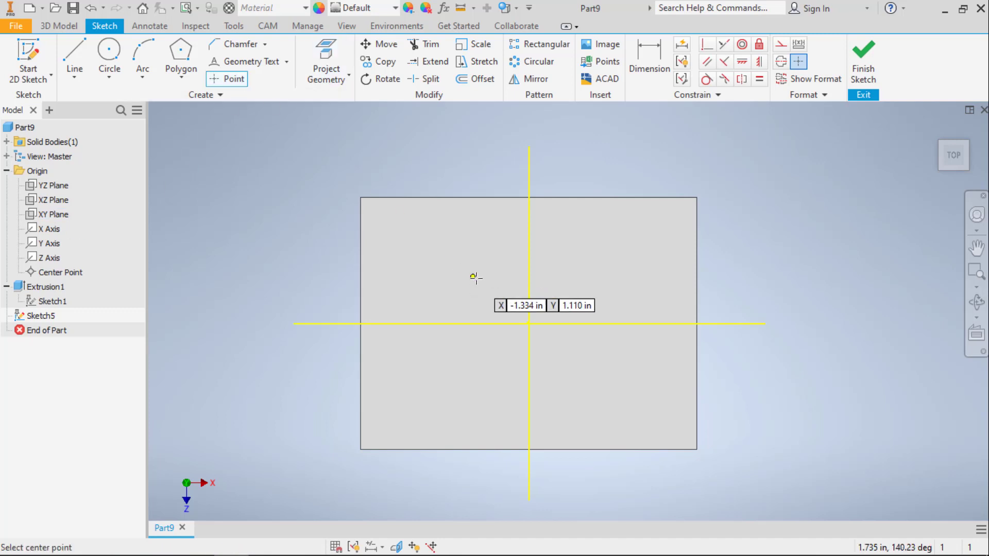
click(529, 298)
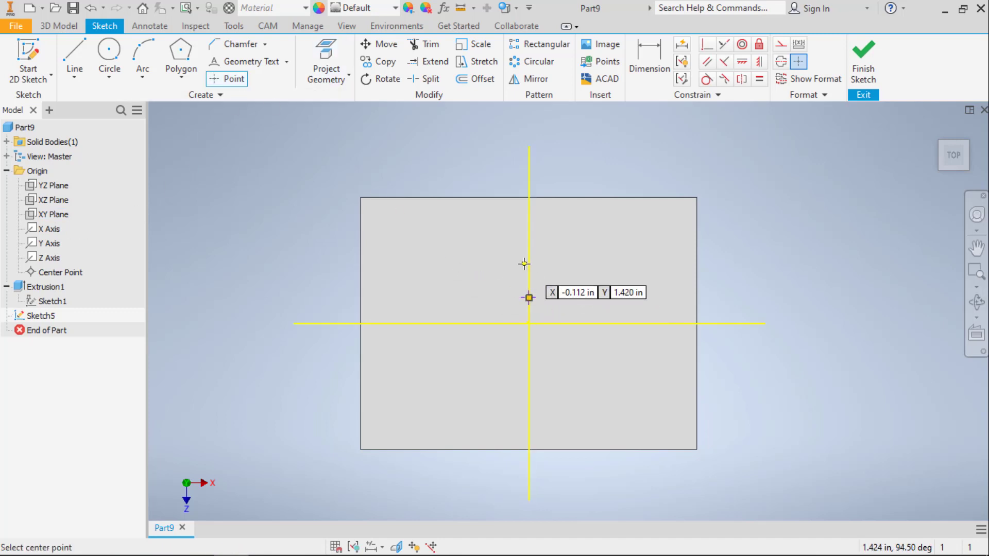
click(529, 262)
click(529, 232)
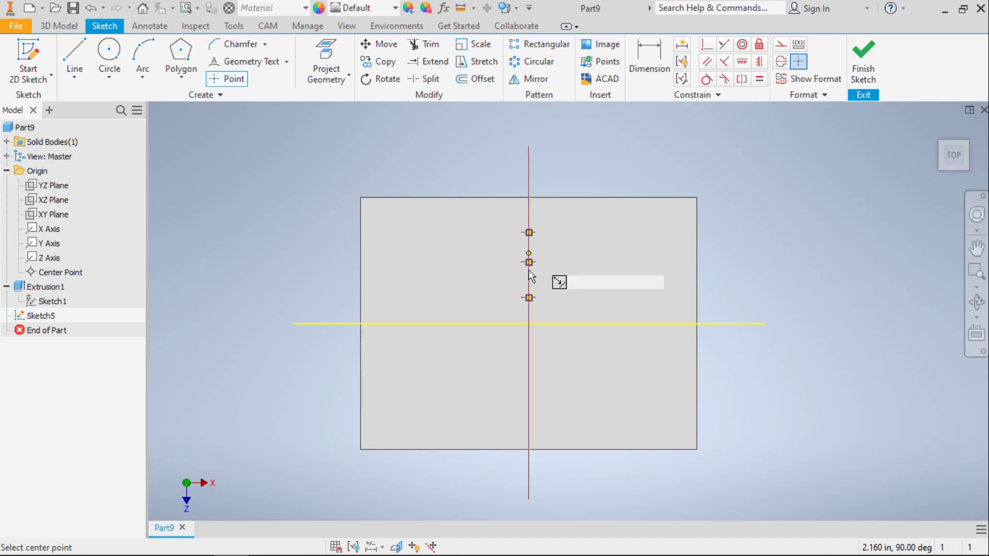
Step: Dimension the lowest point 0.5 in from the horizontal centreline
key(d)
click(552, 325)
click(563, 310)
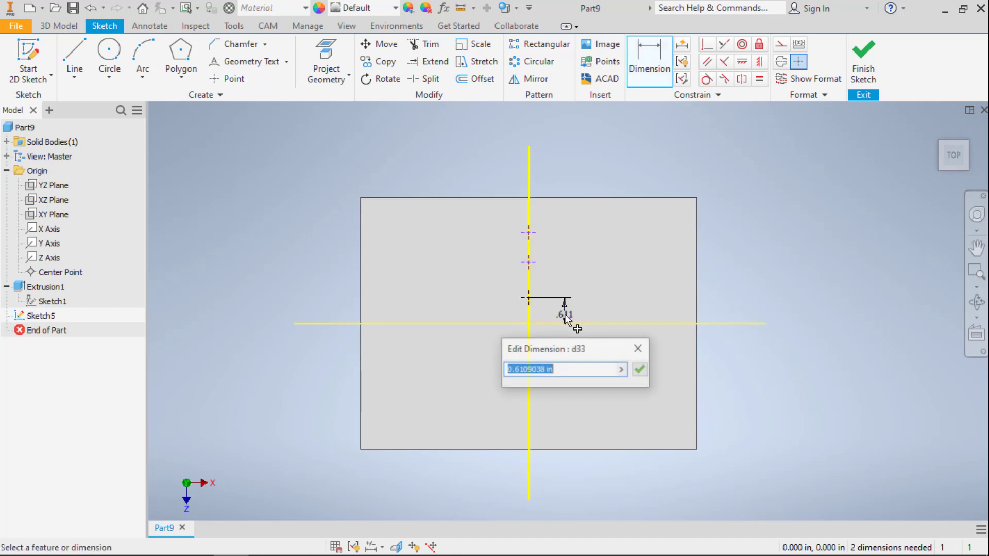
text(.)
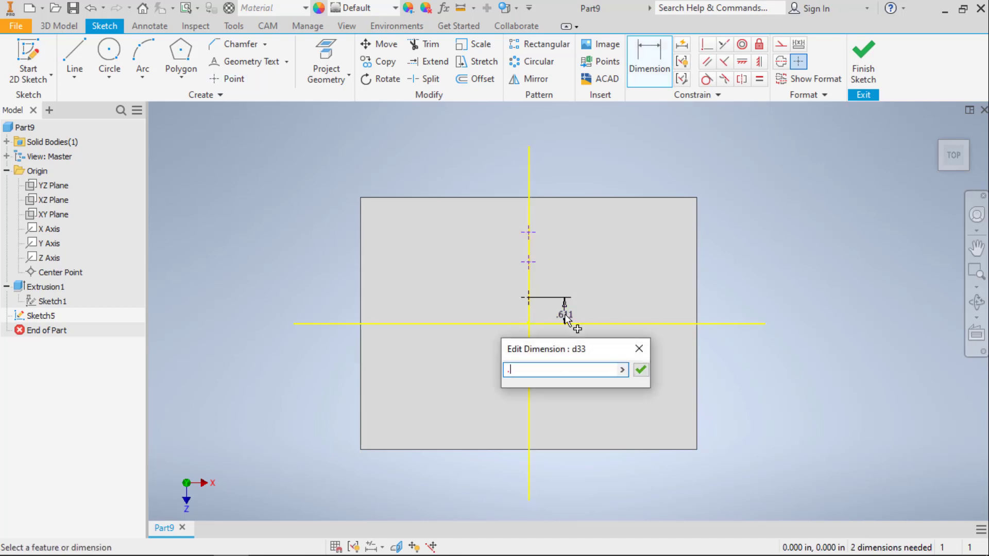
text(5)
key(Return)
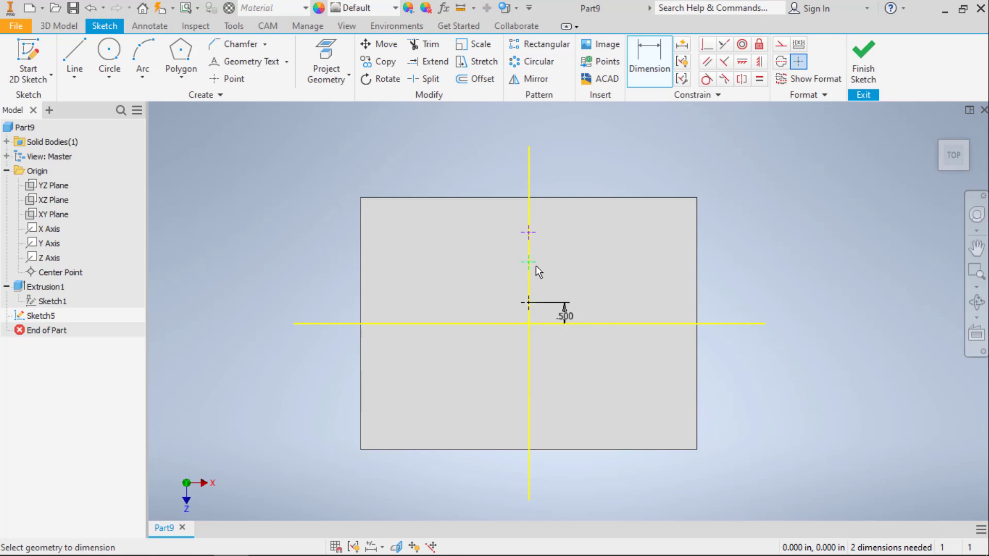
Step: Dimension the middle point from the horizontal centreline and set its distance to 1.5 in
click(550, 323)
click(529, 262)
click(599, 288)
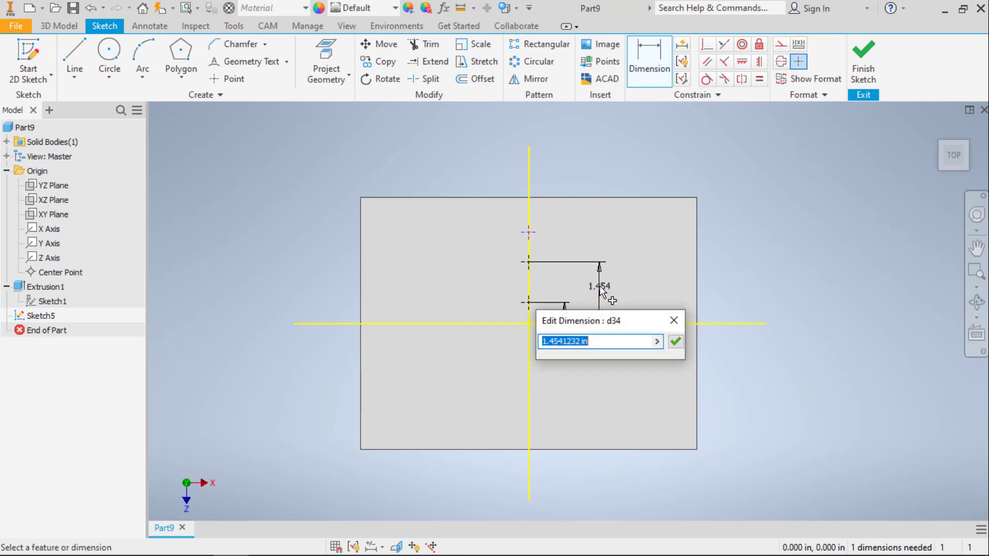
text(.5)
key(Return)
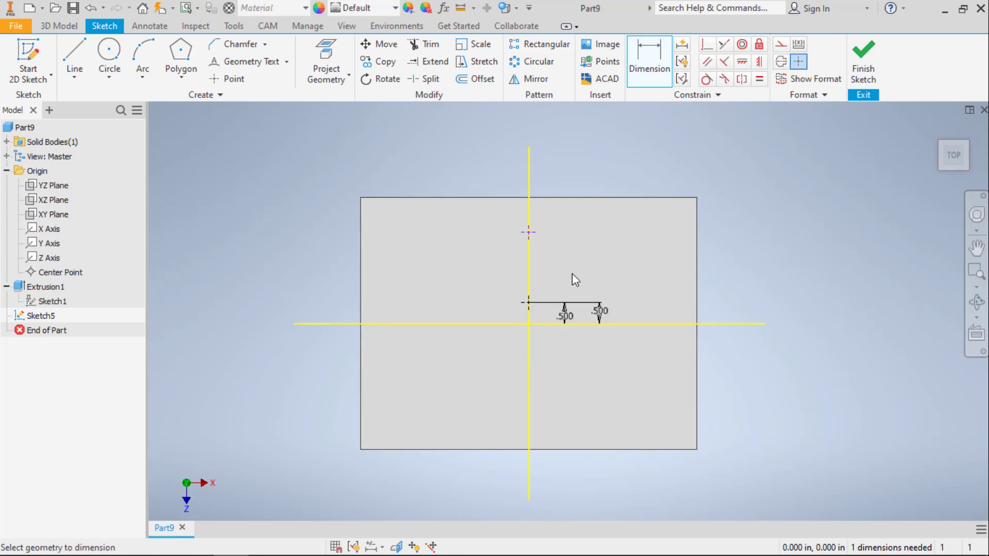
click(605, 314)
text(1.5)
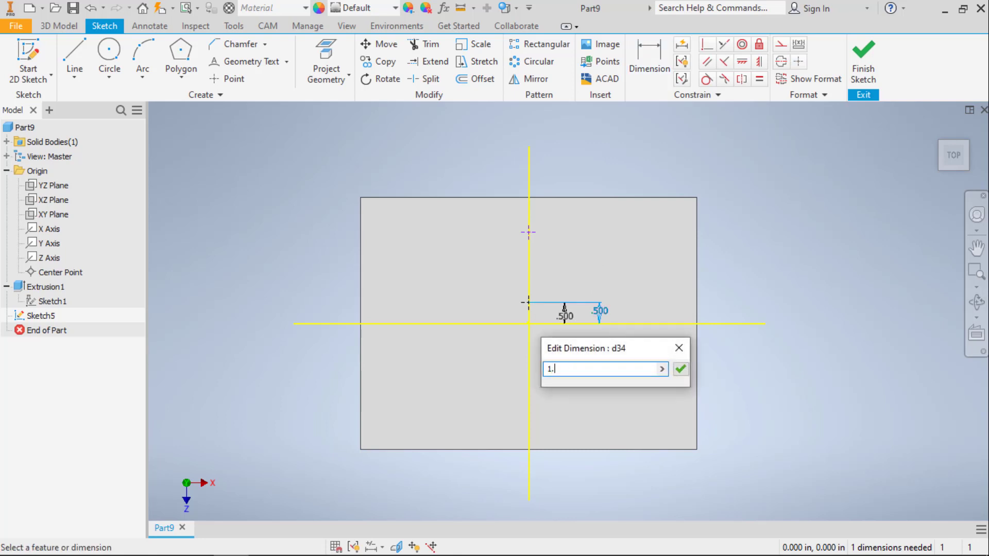
key(Return)
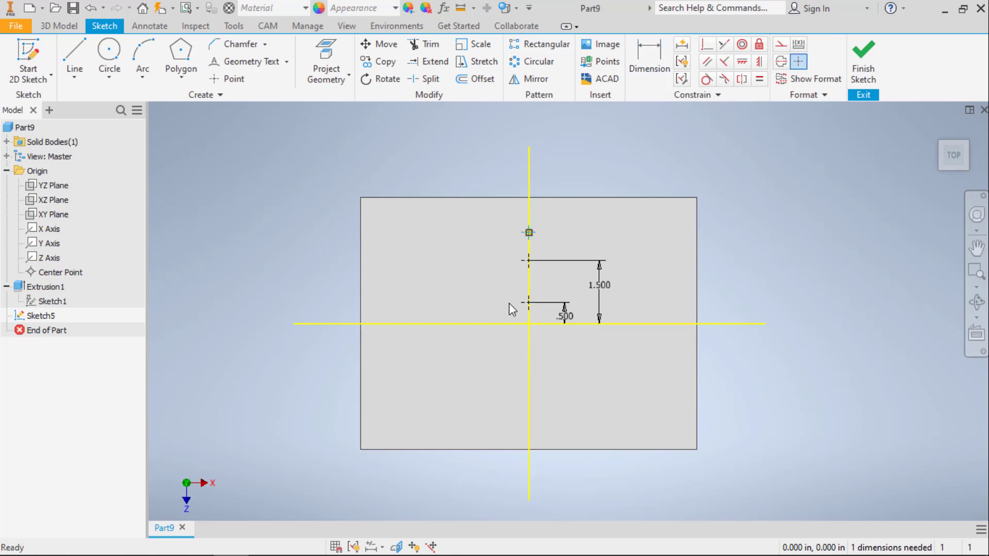
Step: Dimension the uppermost point 2 in from the horizontal centreline
click(512, 320)
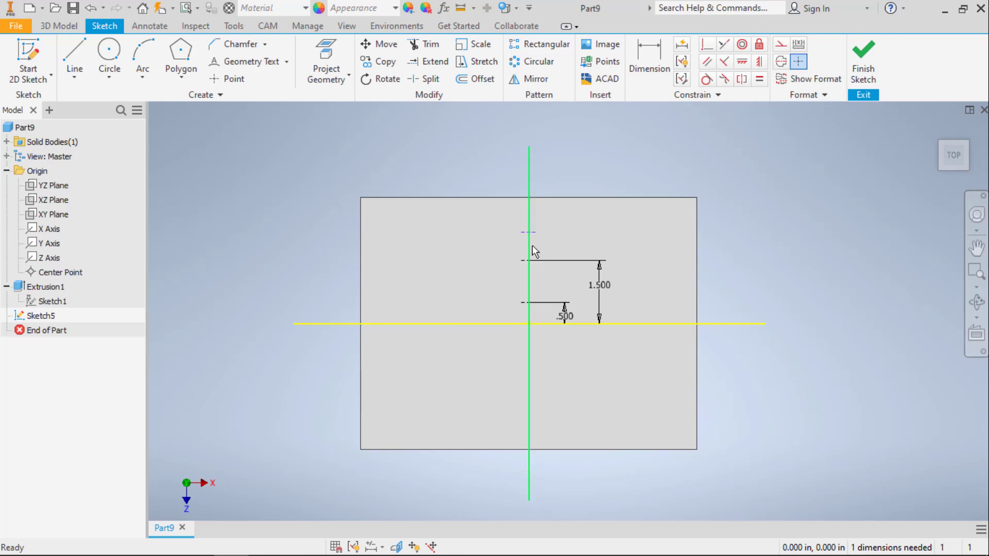
key(d)
click(529, 233)
click(507, 324)
click(467, 286)
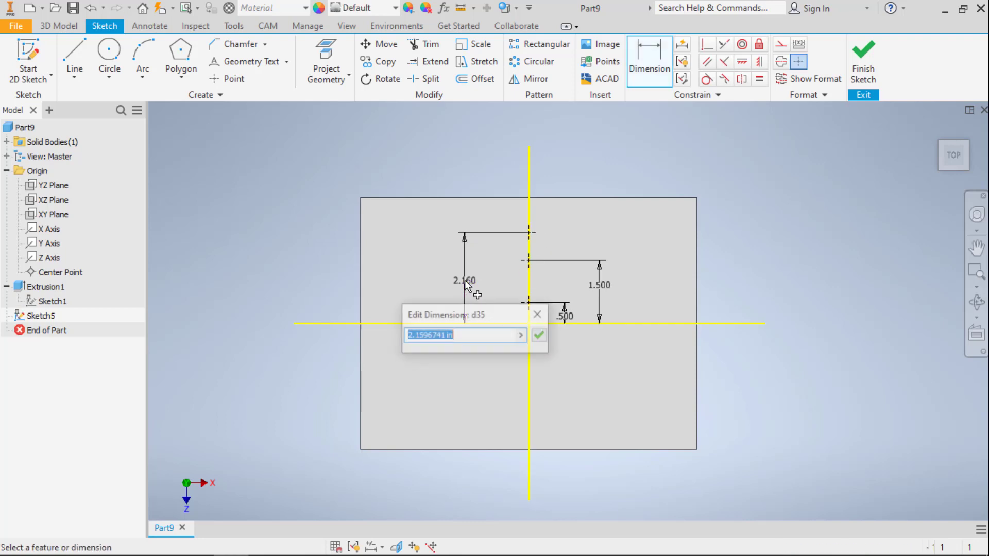
text(2)
key(Return)
key(Escape)
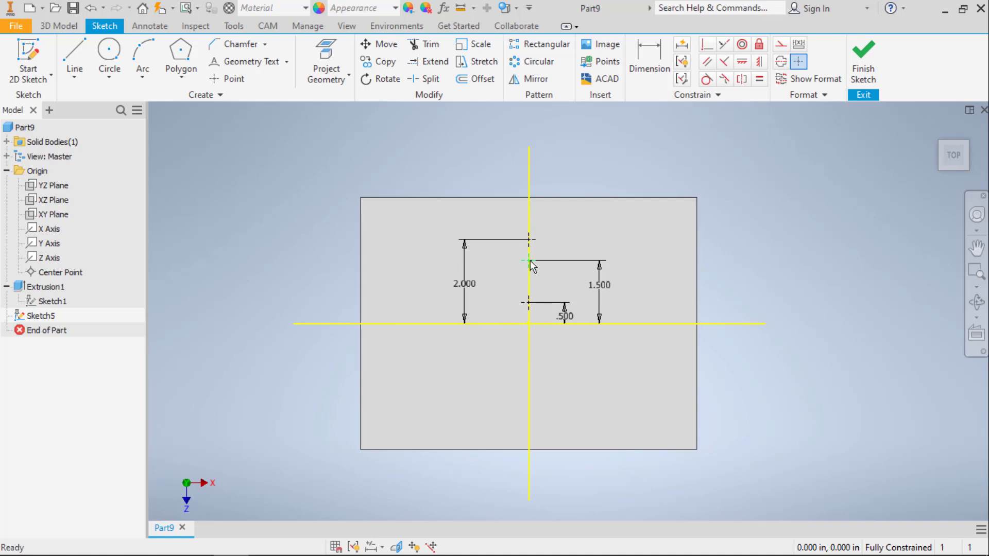
Step: Try a distance of 1 in between the middle point and the horizontal centreline
double_click(595, 285)
text(1)
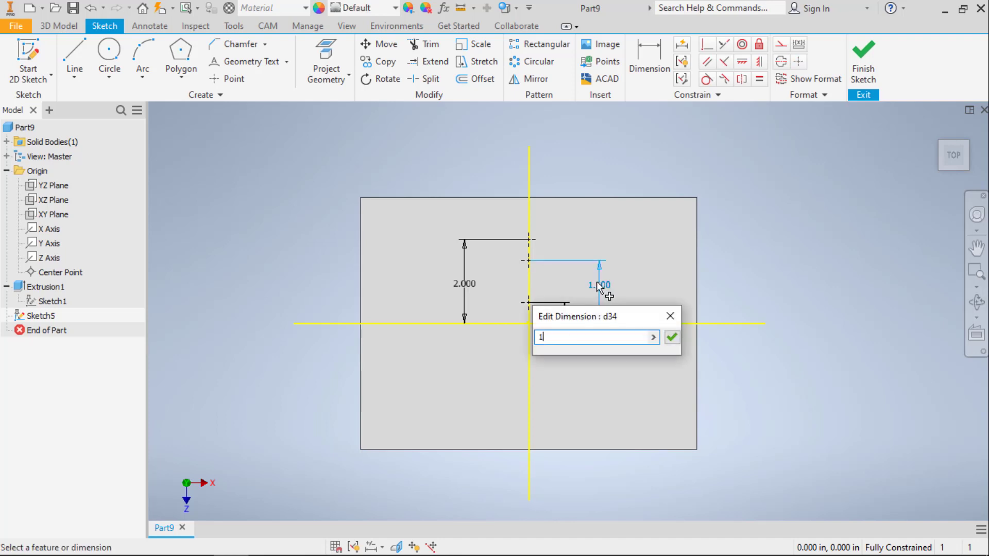
key(Return)
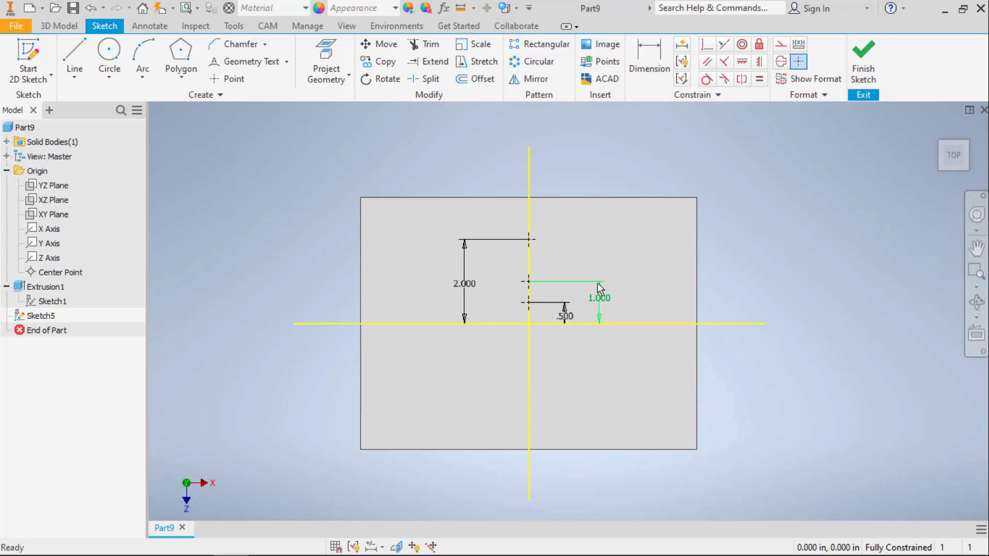
Step: Set the middle point's distance from the horizontal centreline to 1.25 in
double_click(598, 287)
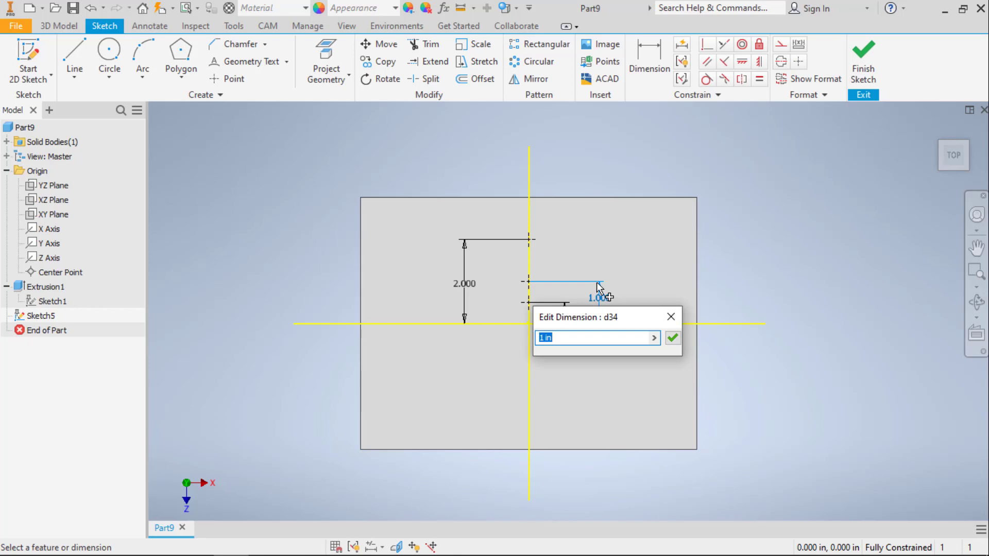
text(1.25)
key(Return)
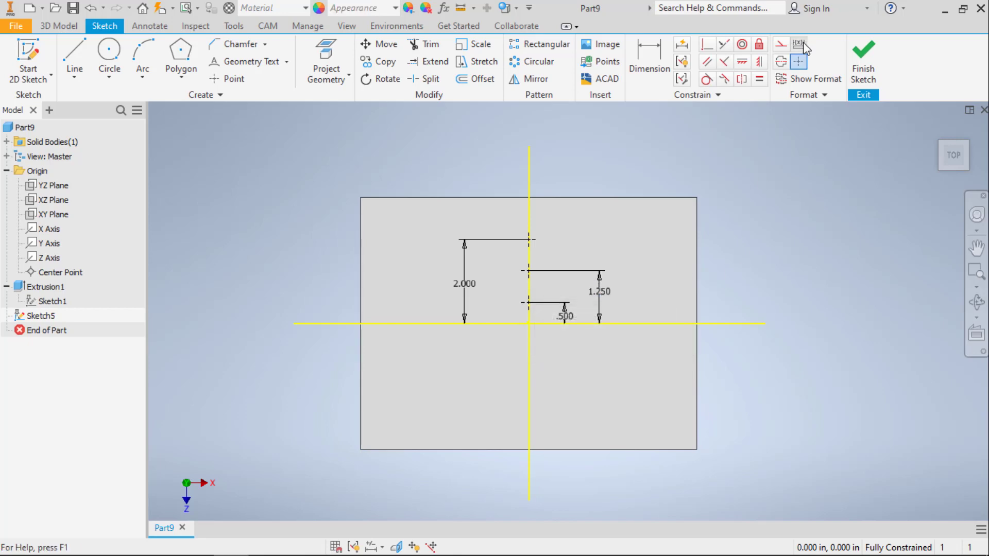
Step: Finish the sketch and cut plain 0.5 in through-all holes without a seat at its three points
click(855, 51)
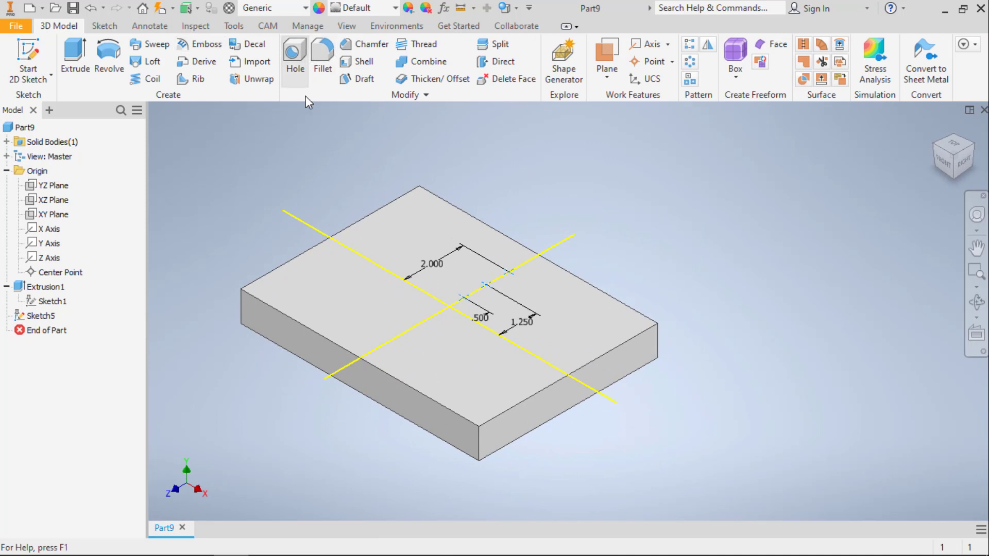
click(294, 56)
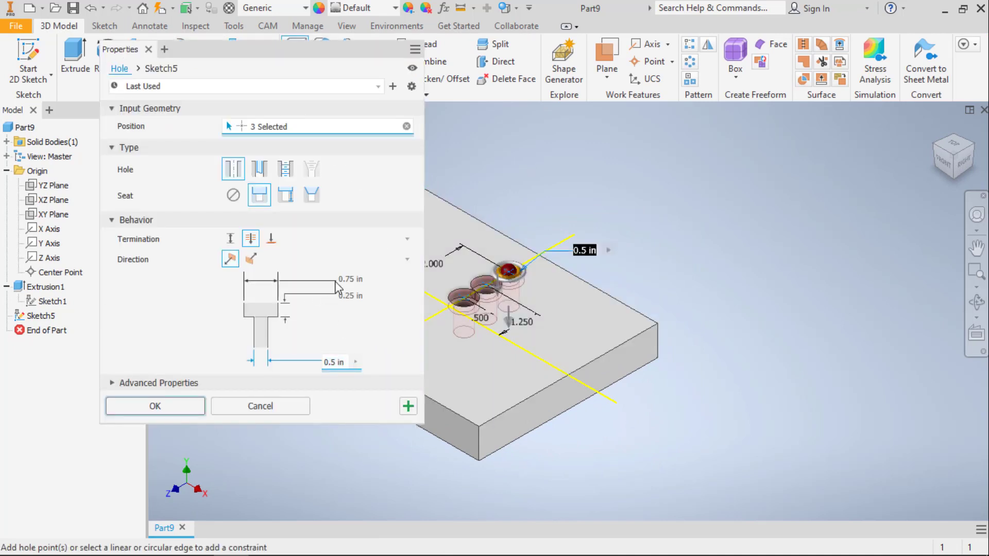
click(233, 195)
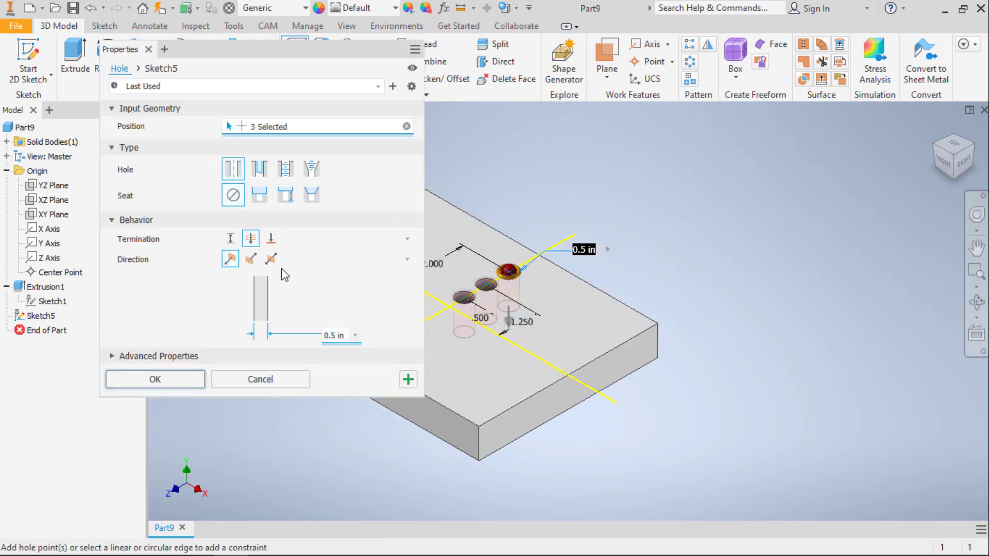
click(187, 379)
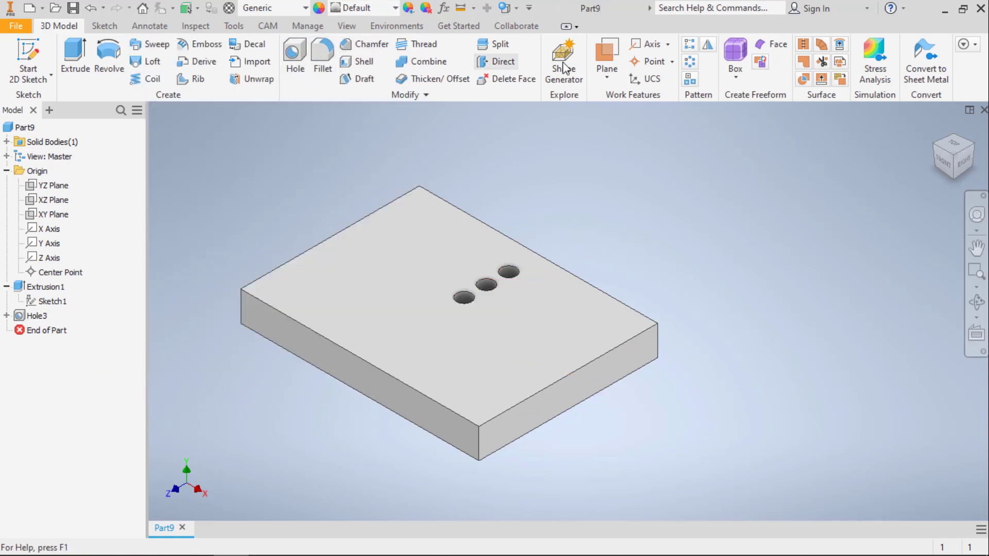
Step: Create a circular pattern of the three-hole feature around the Y axis with 6 occurrences over 360 degrees
click(689, 61)
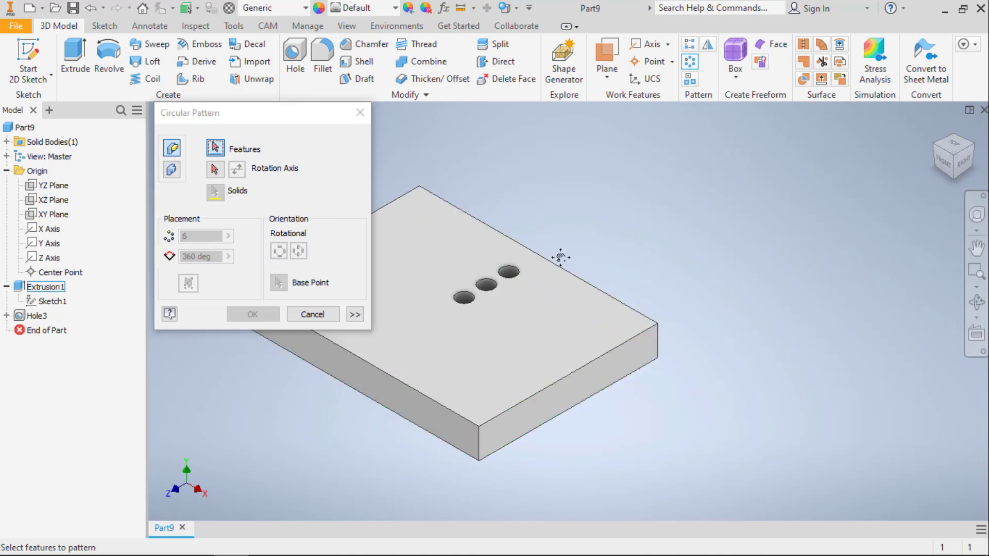
middle_drag(560, 257, 644, 257)
click(36, 315)
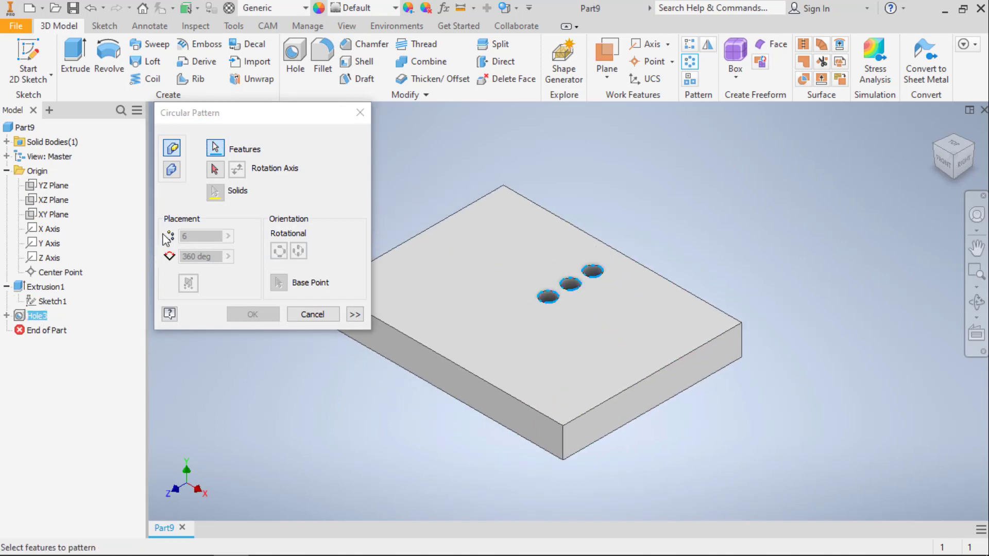
click(215, 169)
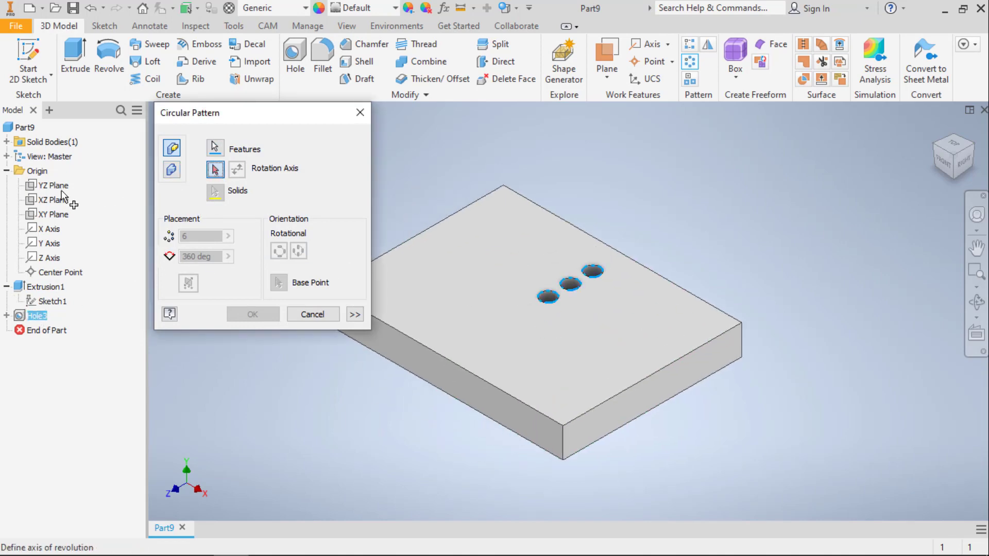
click(52, 244)
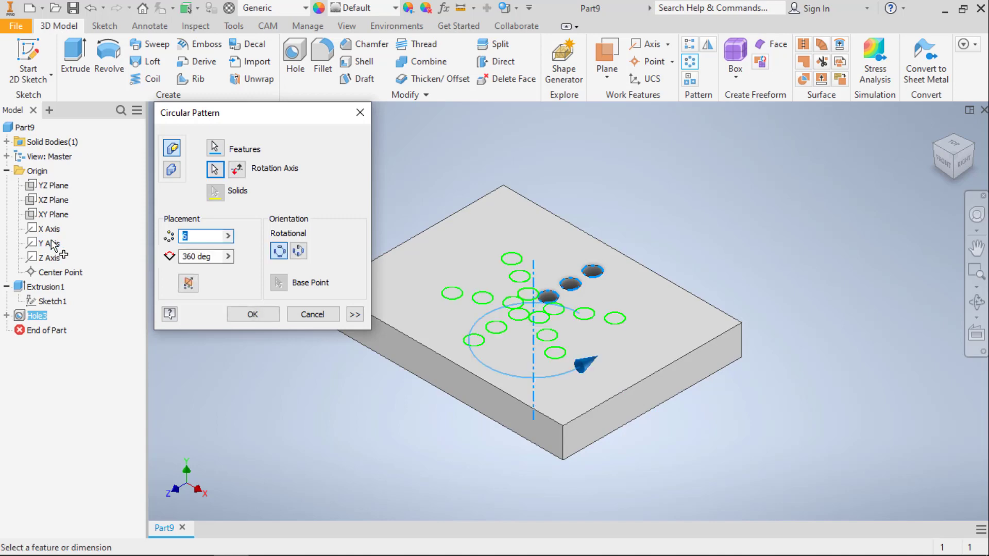
shift+middle_drag(482, 309, 518, 339)
click(252, 314)
scroll(438, 355, up, 3)
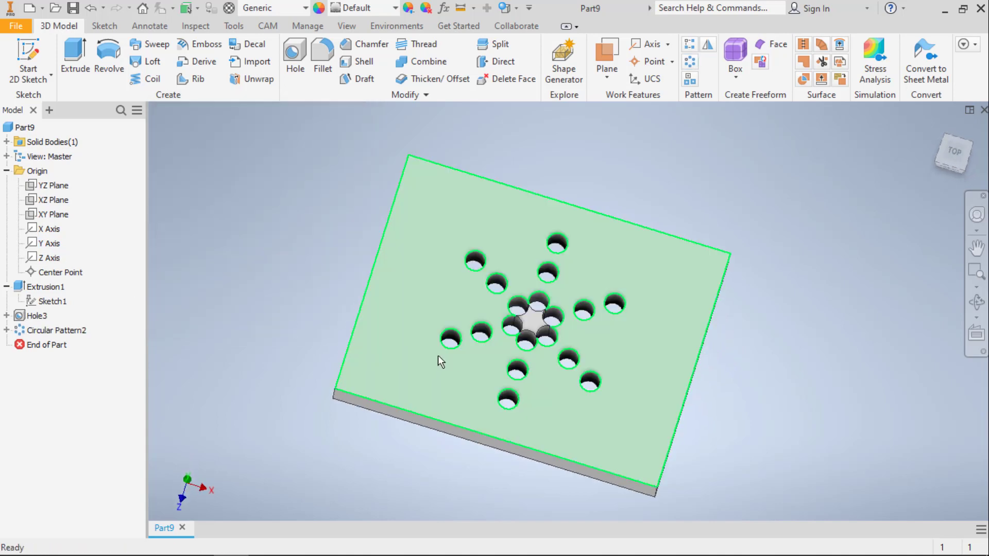
scroll(437, 278, down, 2)
middle_drag(435, 273, 393, 267)
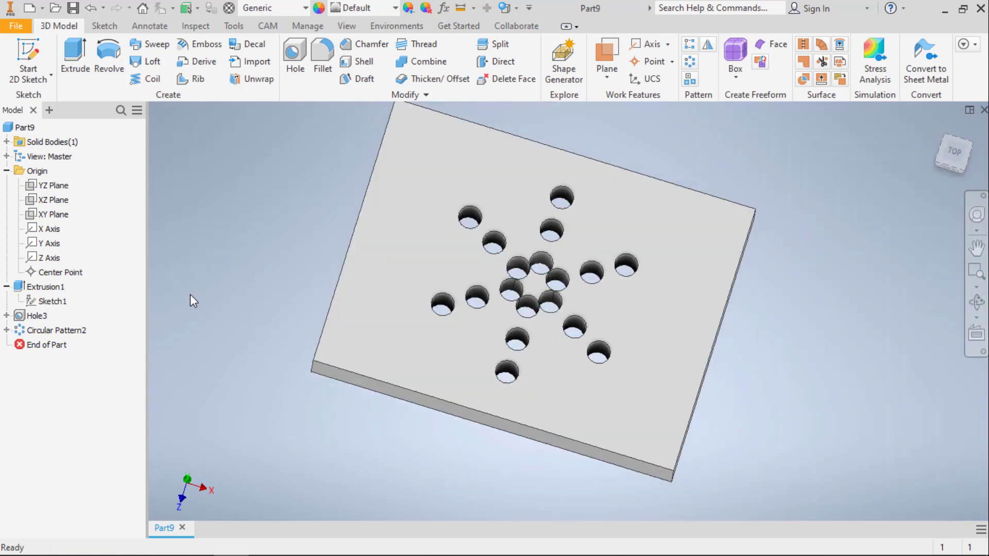
Step: Reopen the hole feature's sketch and set the lowest point's distance from the horizontal centreline to 0.75 in
click(6, 315)
double_click(49, 330)
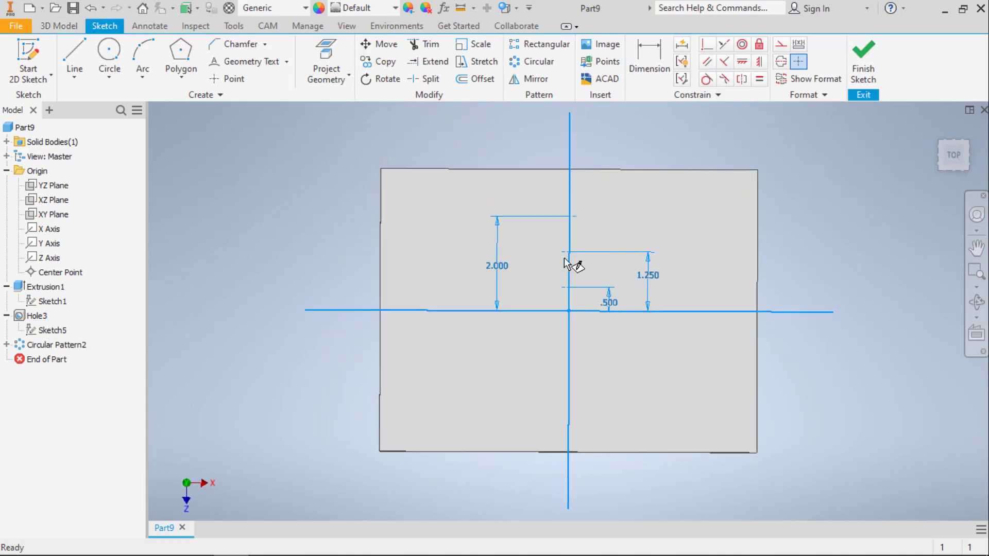
double_click(610, 302)
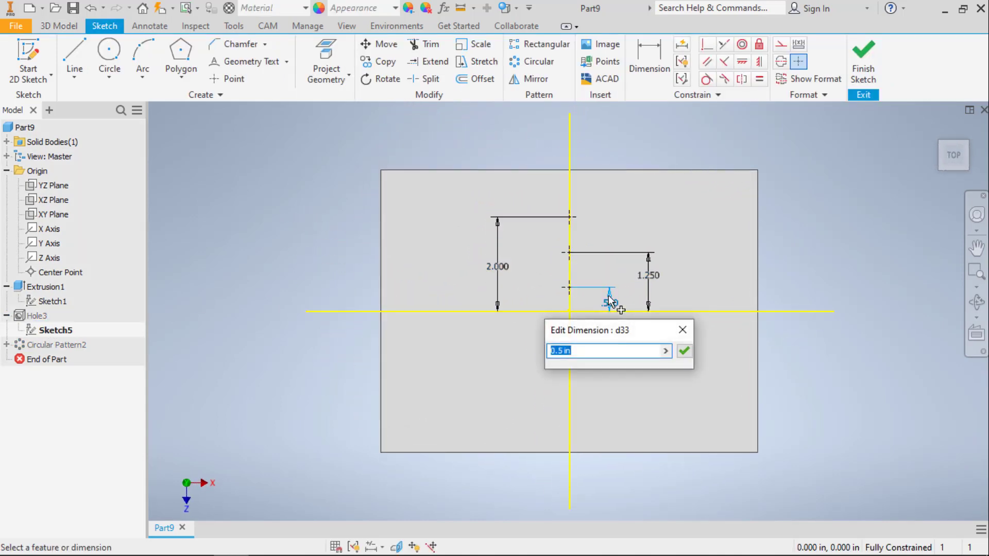
text(.75)
key(Return)
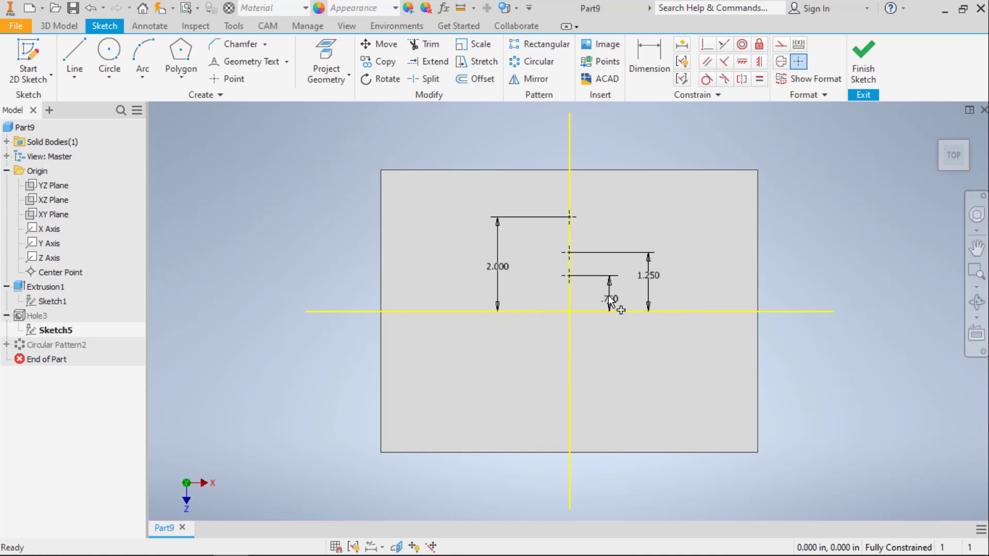
Step: Set the middle point's distance from the horizontal centreline to 1.5 in and the uppermost point's to 2.25 in, and finish the sketch
double_click(647, 278)
text(1.5)
key(Return)
double_click(499, 271)
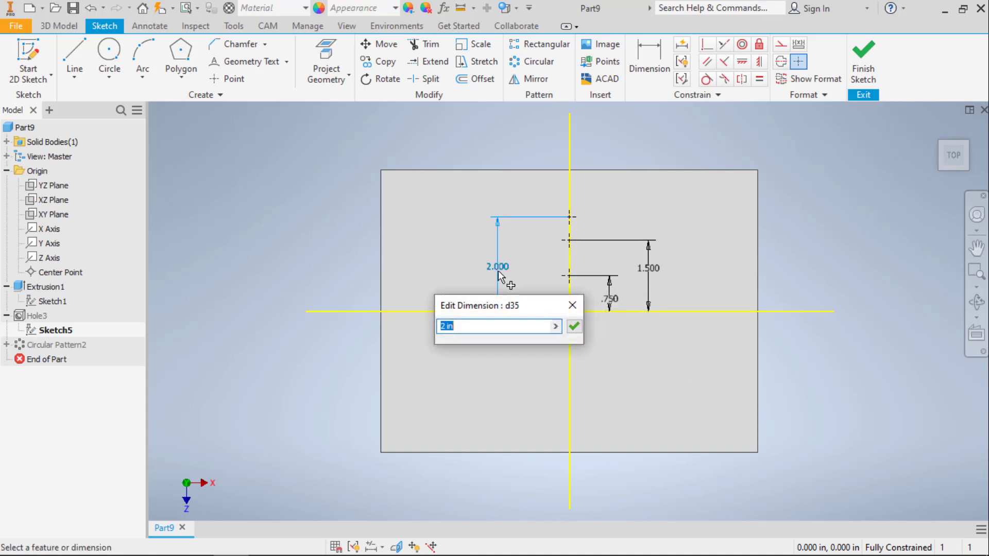
text(2.25)
key(Return)
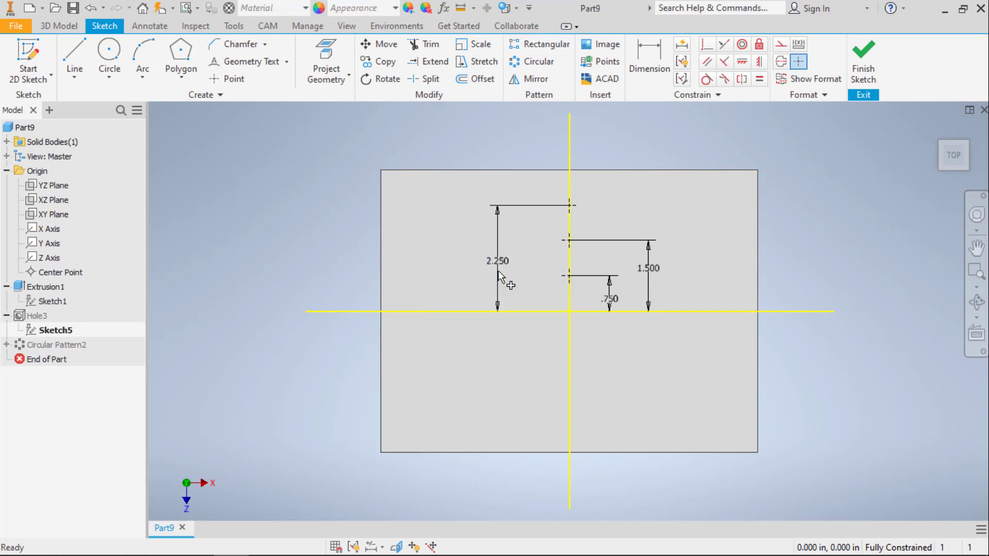
click(870, 74)
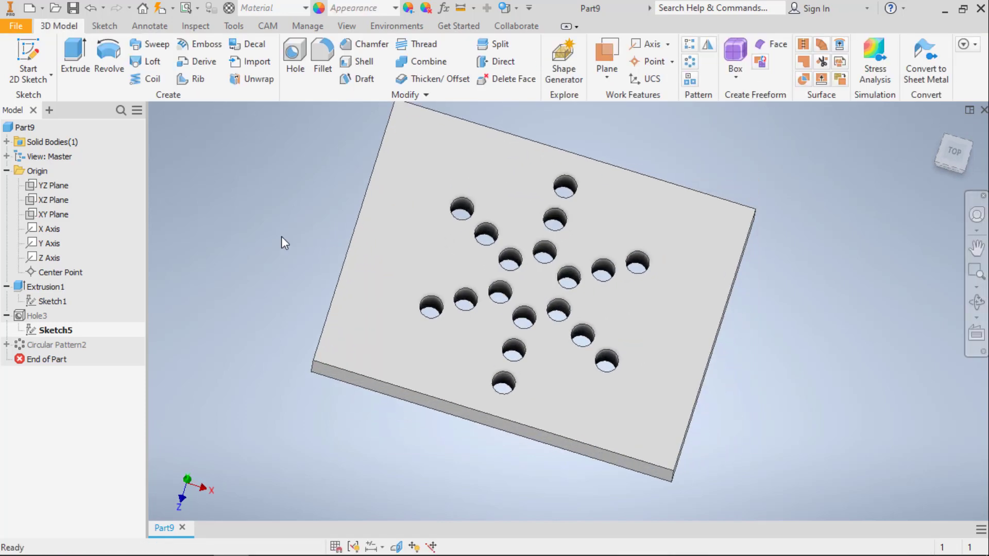